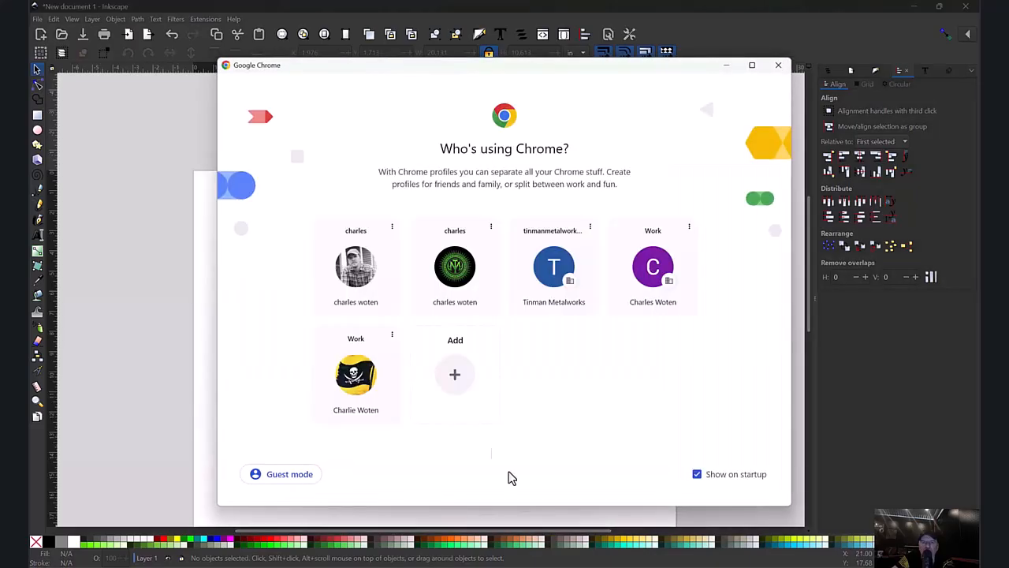
Switch to Chrome with the personal profile and search Google in a new tab for "marvin the martian silhouette".
{"action": "left_click", "coordinate": [353, 283]}
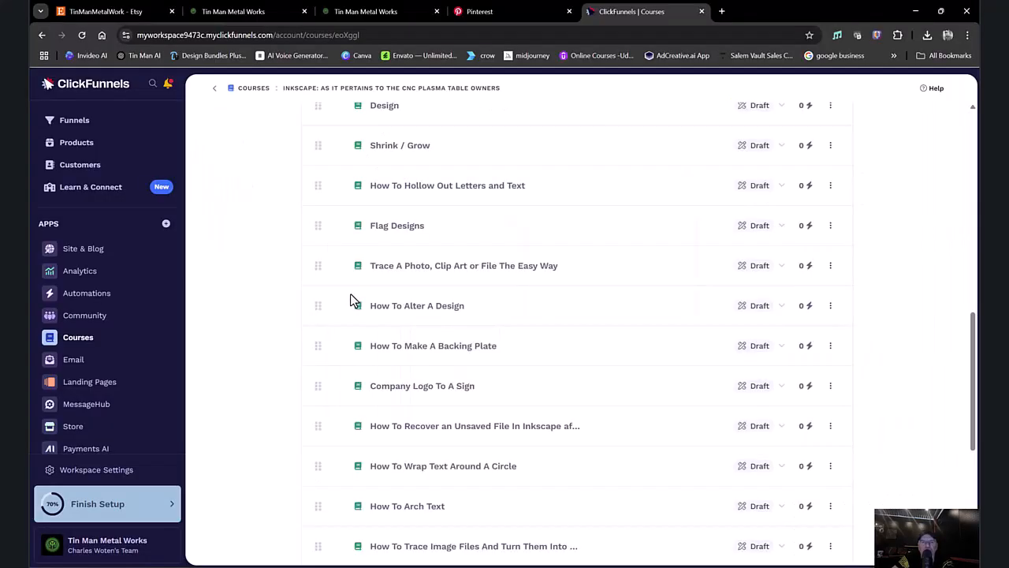
{"action": "left_click", "coordinate": [723, 11]}
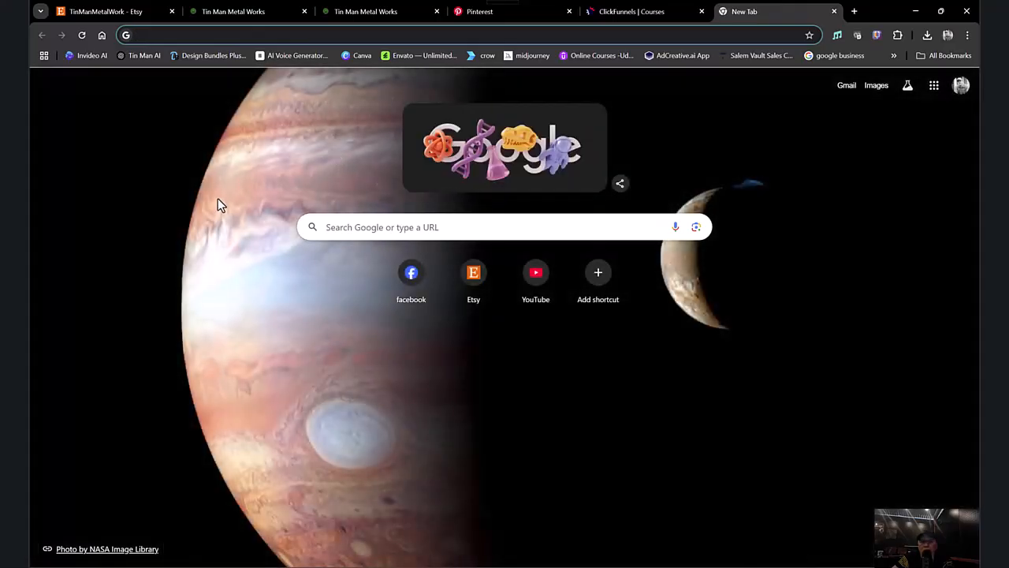
{"action": "left_click", "coordinate": [460, 227]}
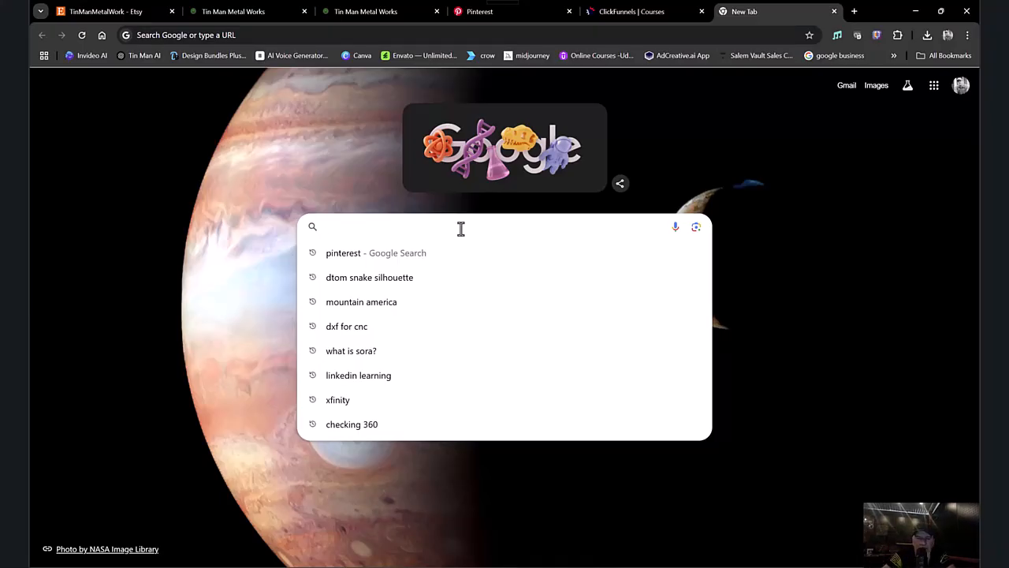
{"action": "type", "text": "ma"}
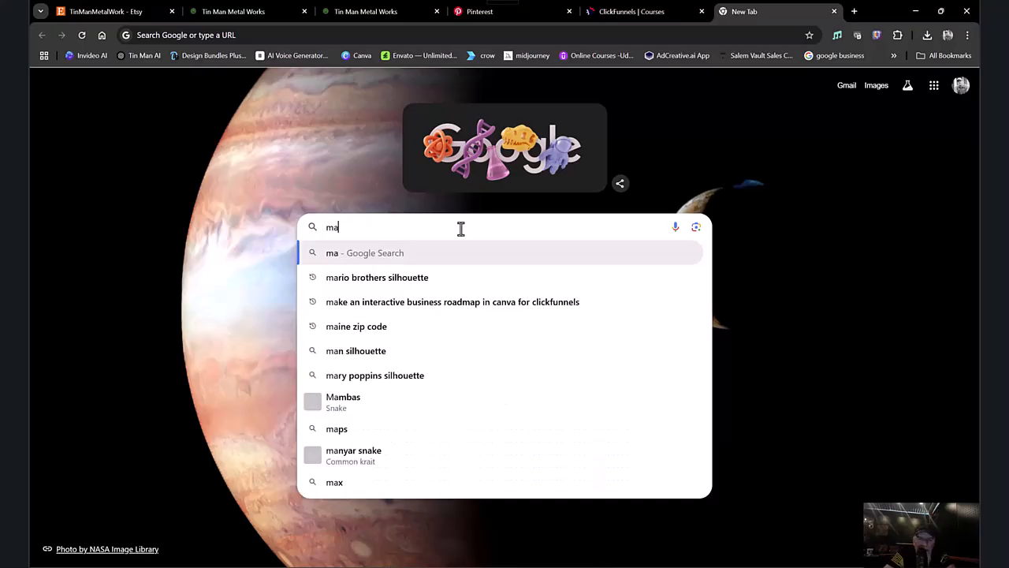
{"action": "type", "text": "rvin the martia"}
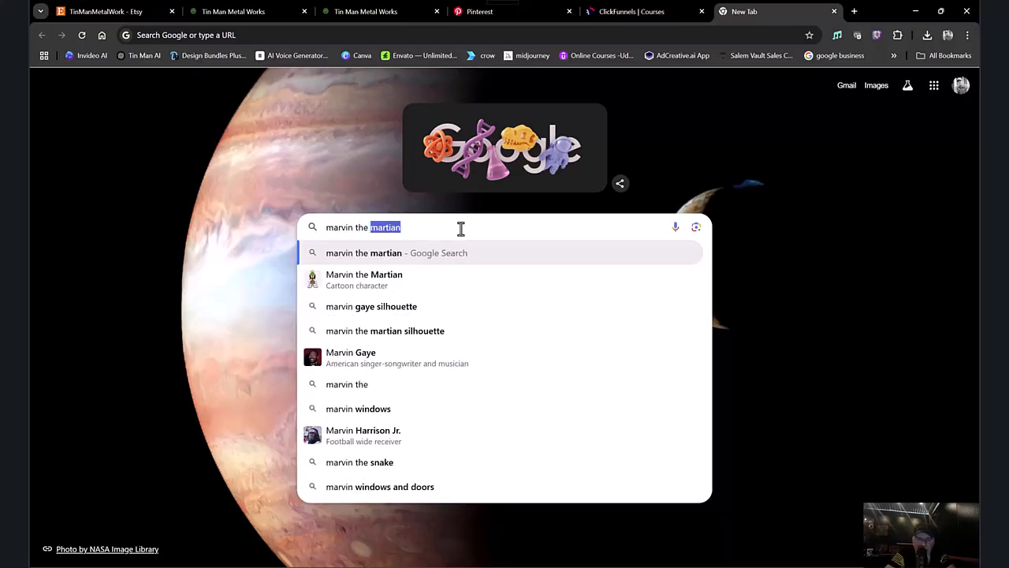
{"action": "type", "text": "n sillouette"}
{"action": "key", "text": "Return"}
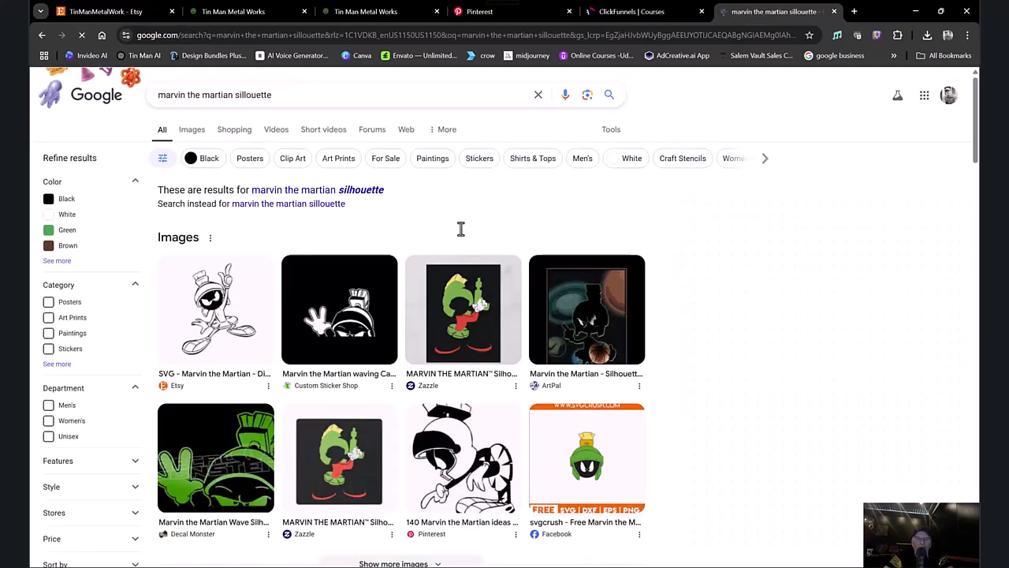
{"action": "left_click", "coordinate": [367, 191]}
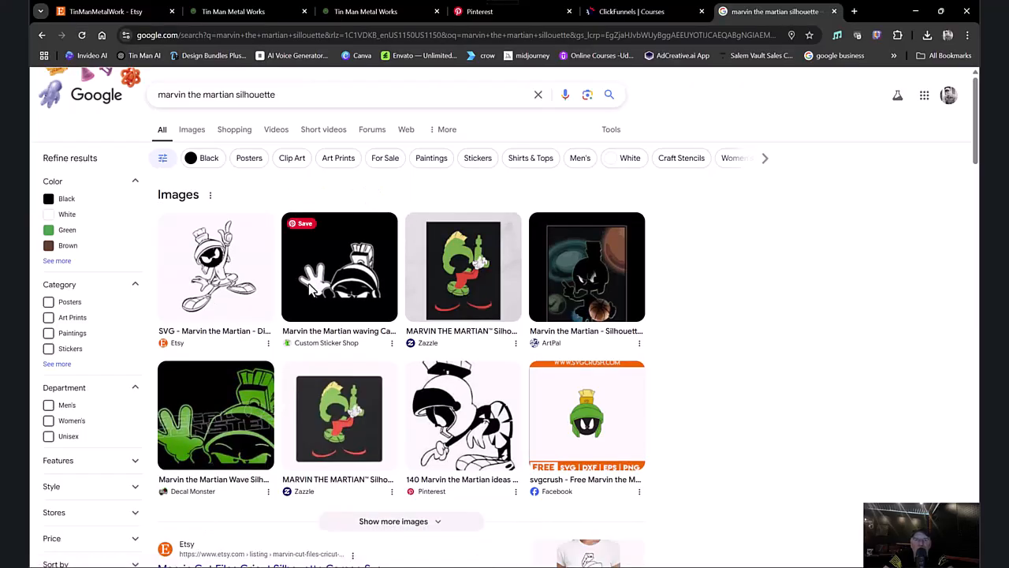
Open the ClipartMax Marvin the Martian decal from the expanded image results and save it as a PNG in Downloads.
{"action": "left_click", "coordinate": [400, 521]}
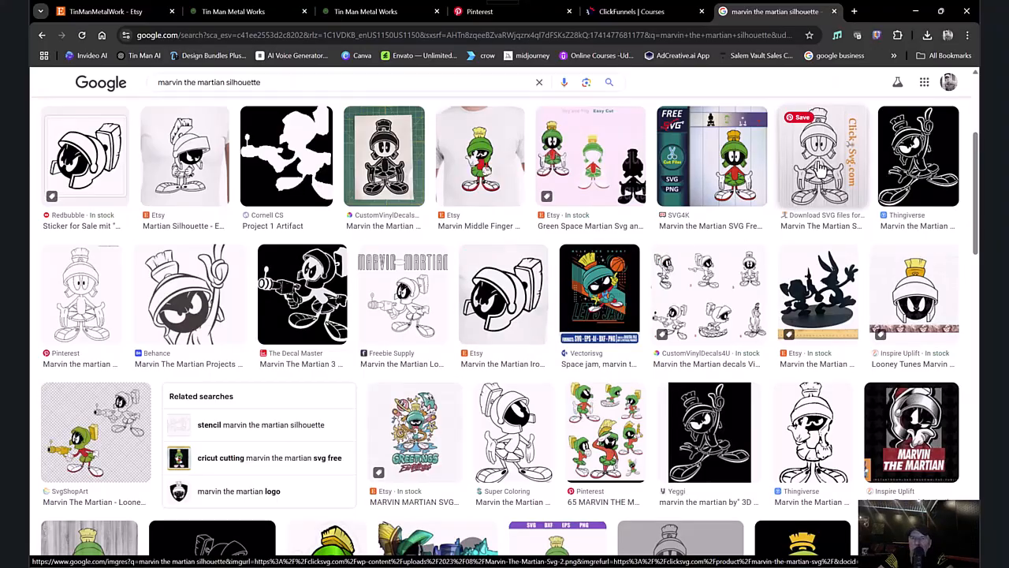
{"action": "scroll", "coordinate": [534, 254], "scroll_direction": "down", "scroll_amount": 2}
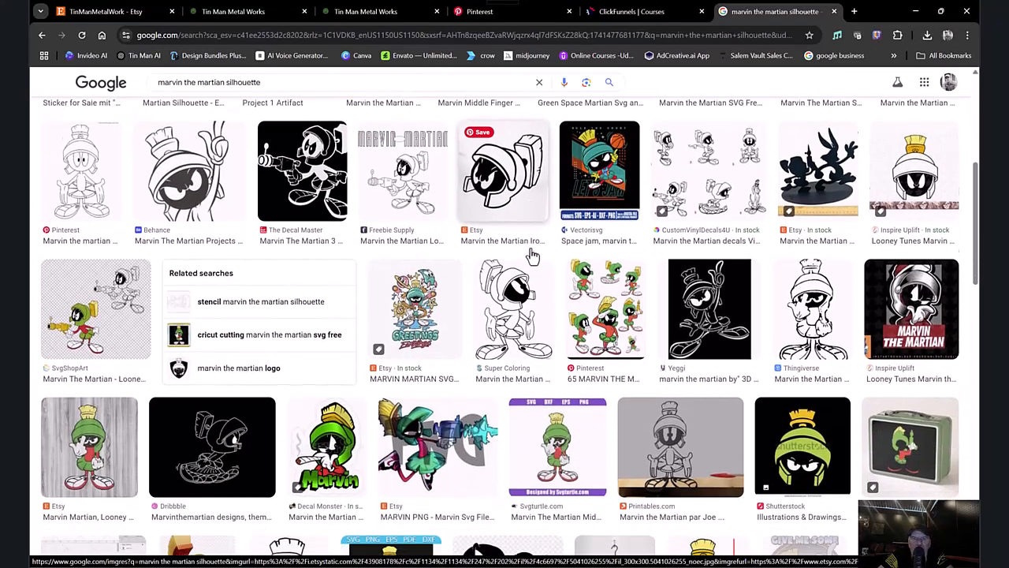
{"action": "scroll", "coordinate": [533, 256], "scroll_direction": "down", "scroll_amount": 4}
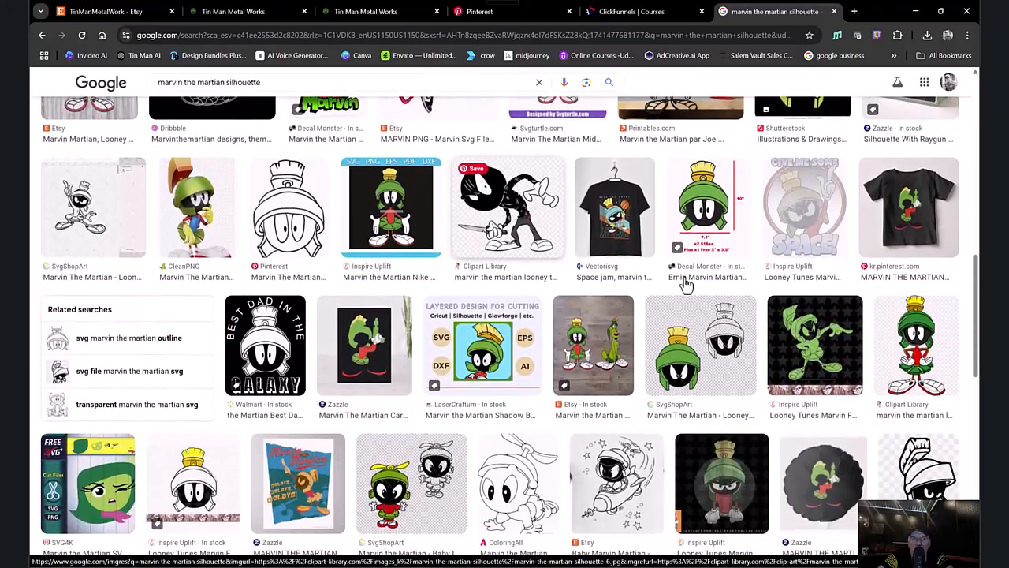
{"action": "left_click", "coordinate": [927, 470]}
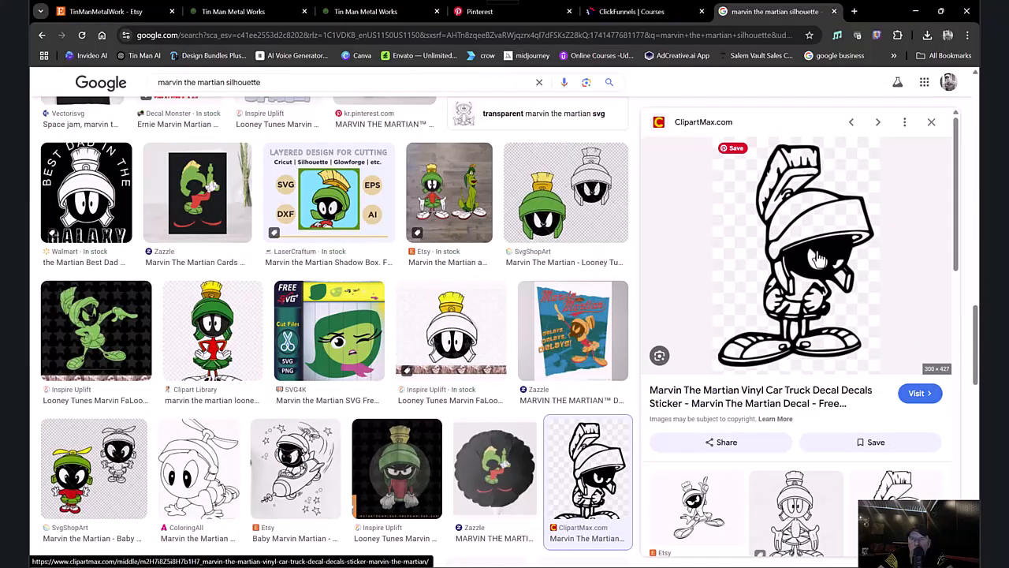
{"action": "right_click", "coordinate": [813, 275]}
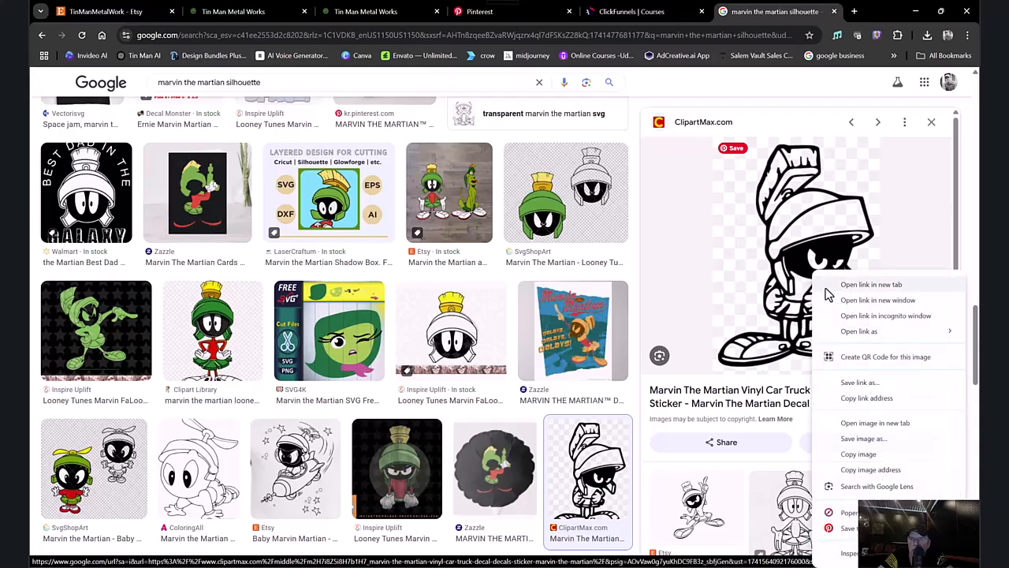
{"action": "left_click", "coordinate": [857, 438]}
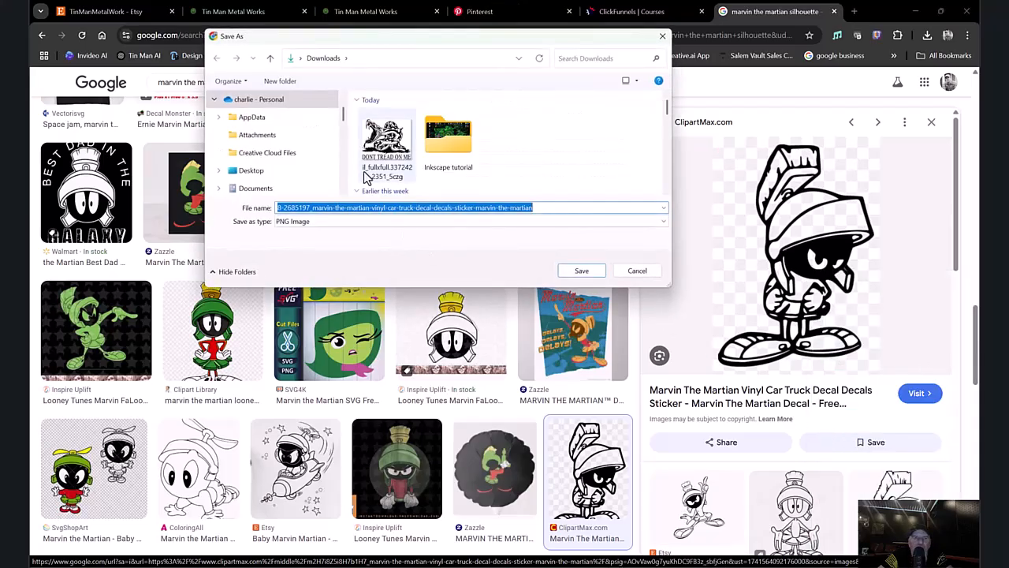
{"action": "left_click", "coordinate": [581, 270]}
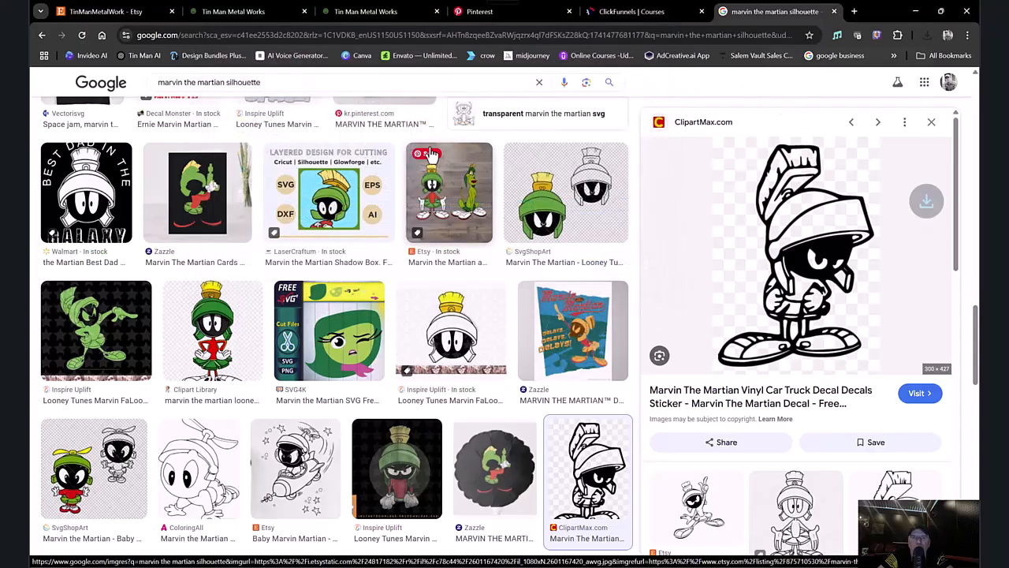
Import the downloaded Marvin PNG from the Downloads folder into the Inkscape document as an embedded image, then close File Explorer.
{"action": "key", "text": "alt+Tab"}
{"action": "key", "text": "alt+Tab"}
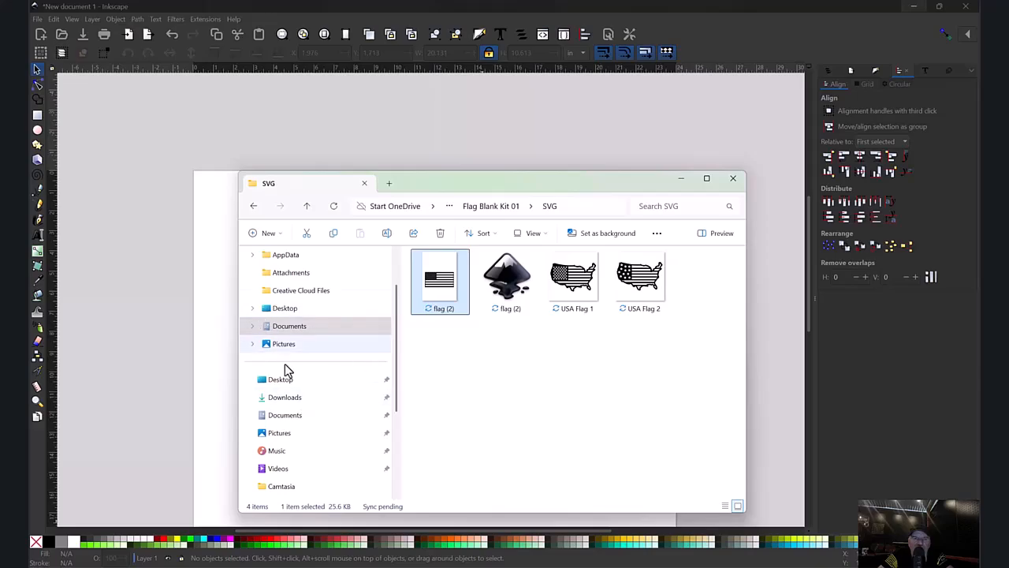
{"action": "left_click", "coordinate": [293, 398]}
{"action": "left_click_drag", "start_coordinate": [507, 304], "coordinate": [160, 277]}
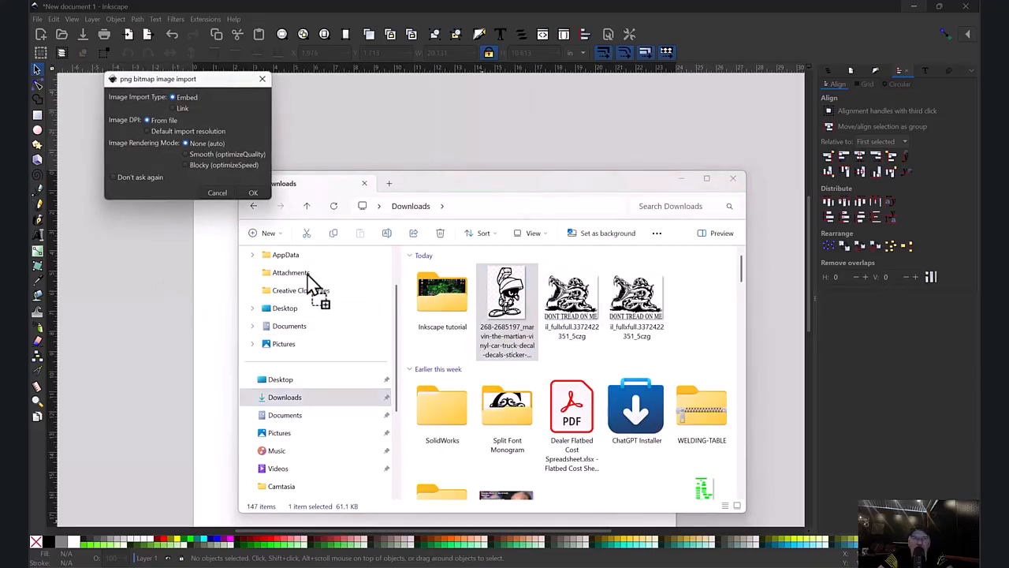
{"action": "left_click", "coordinate": [253, 193]}
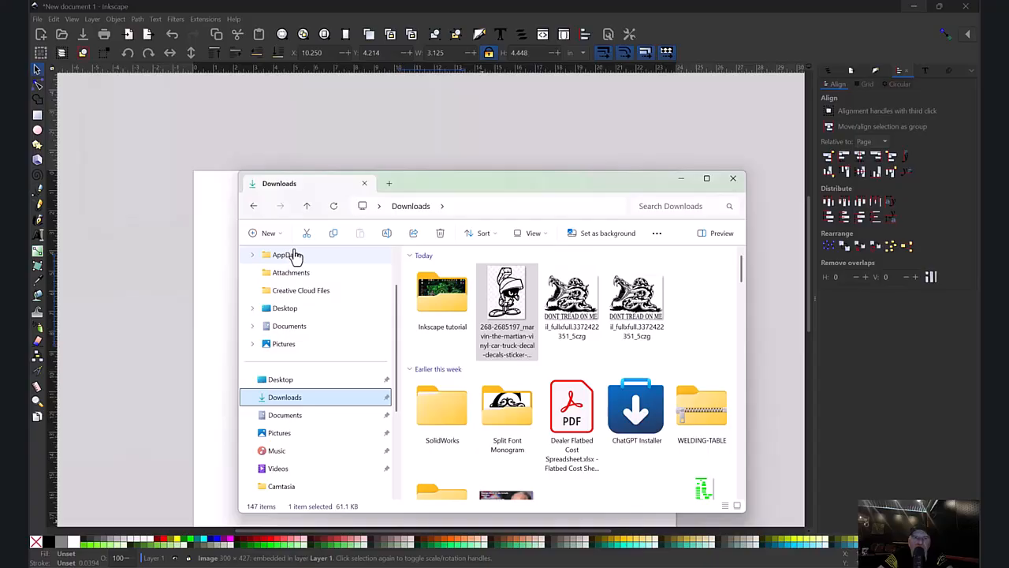
{"action": "left_click", "coordinate": [732, 178]}
Move the imported image toward the page's upper area and enlarge it to about 9.4 by 13.4 inches.
{"action": "left_click_drag", "start_coordinate": [446, 300], "coordinate": [349, 281]}
{"action": "left_click_drag", "start_coordinate": [376, 335], "coordinate": [552, 497]}
{"action": "left_click_drag", "start_coordinate": [423, 356], "coordinate": [434, 313]}
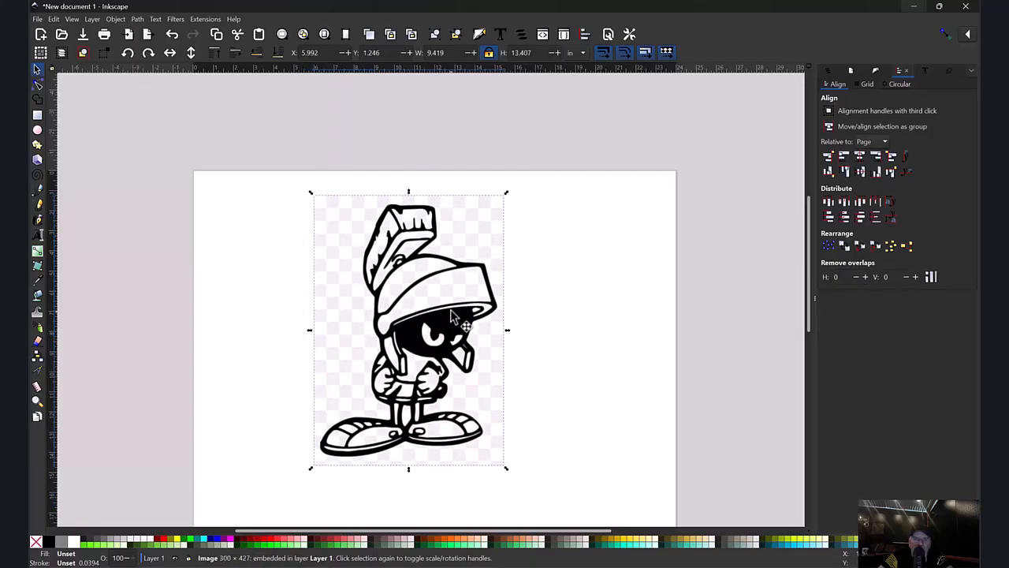
Trace the image with Trace Bitmap as a single scan, using brightness cutoff at threshold 0.450.
{"action": "left_click", "coordinate": [139, 20]}
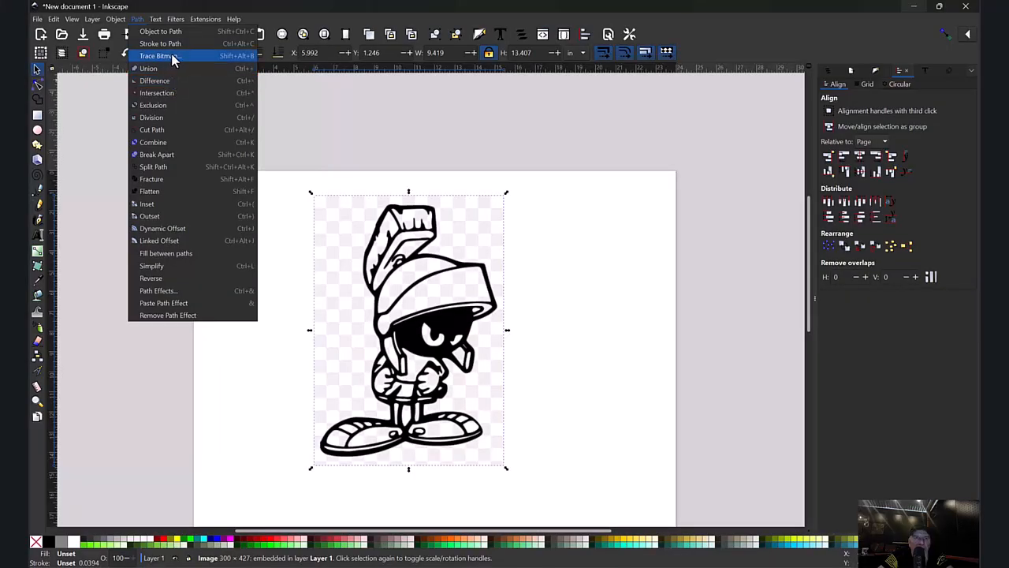
{"action": "left_click", "coordinate": [162, 56]}
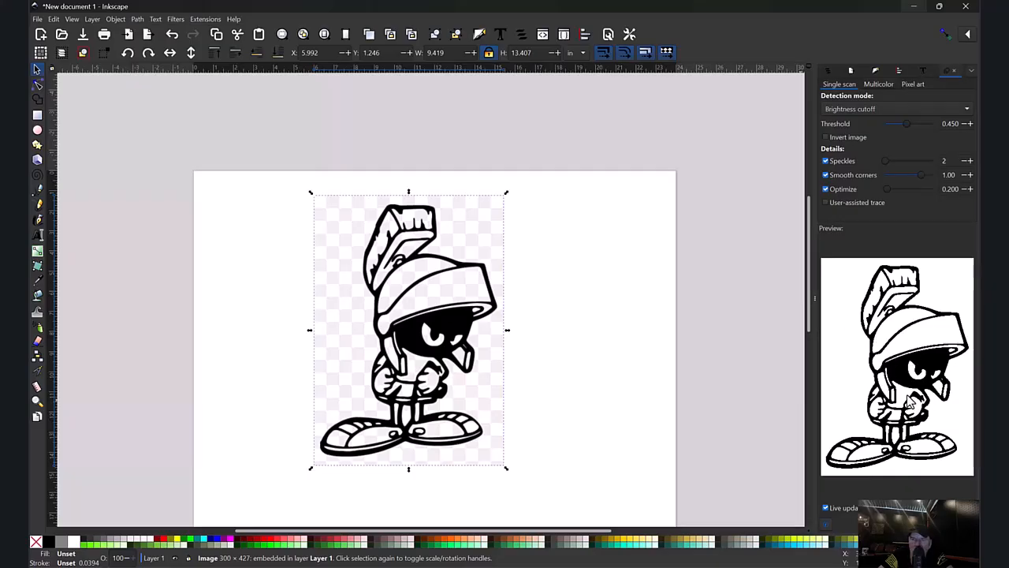
{"action": "left_click_drag", "start_coordinate": [813, 299], "coordinate": [730, 299]}
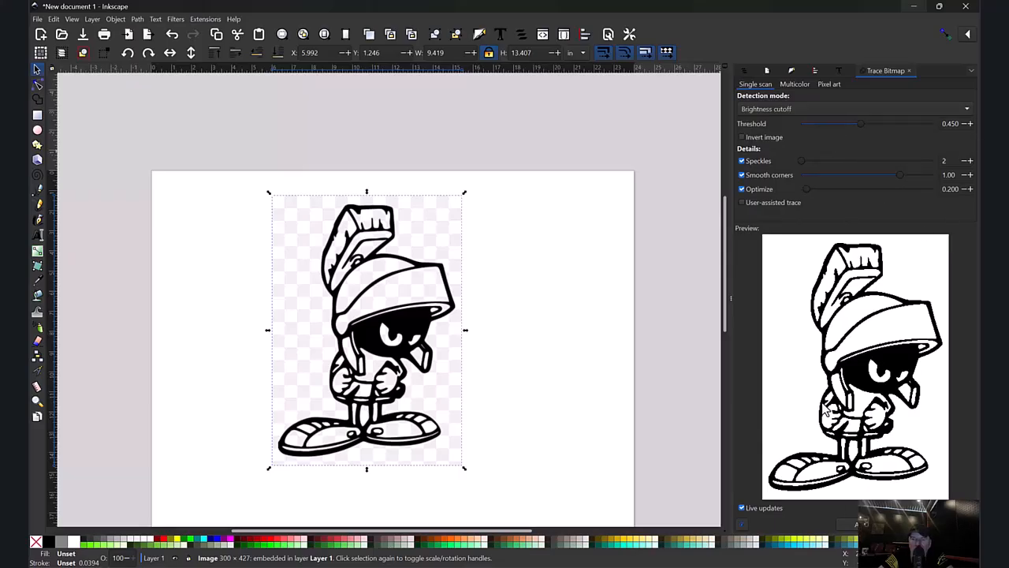
{"action": "left_click", "coordinate": [857, 524]}
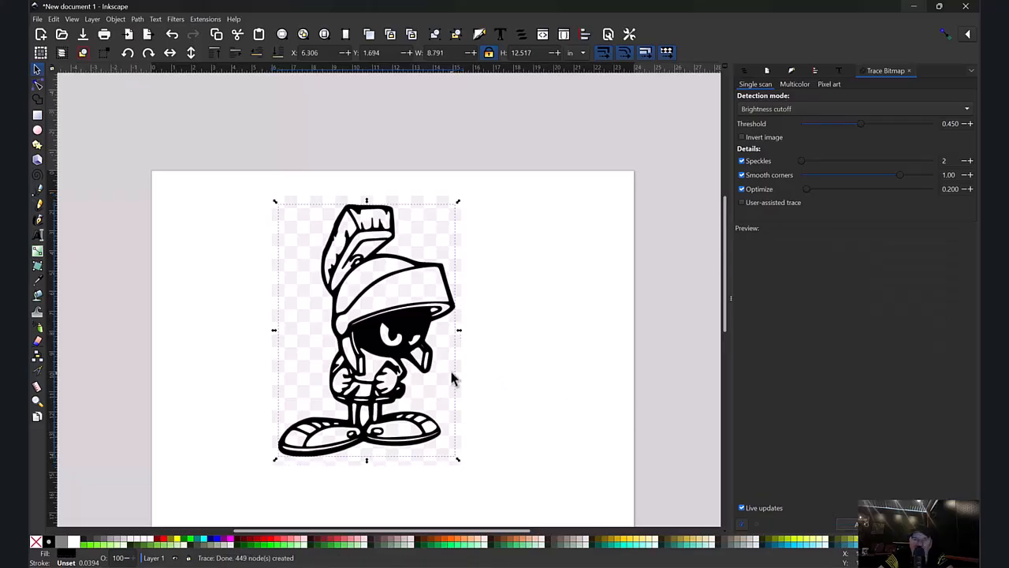
Place the traced path to the right of the original image and compare the object types of both.
{"action": "mouse_move", "coordinate": [409, 329]}
{"action": "left_mouse_down"}
{"action": "mouse_move", "coordinate": [556, 315]}
{"action": "mouse_move", "coordinate": [644, 331]}
{"action": "left_mouse_up"}
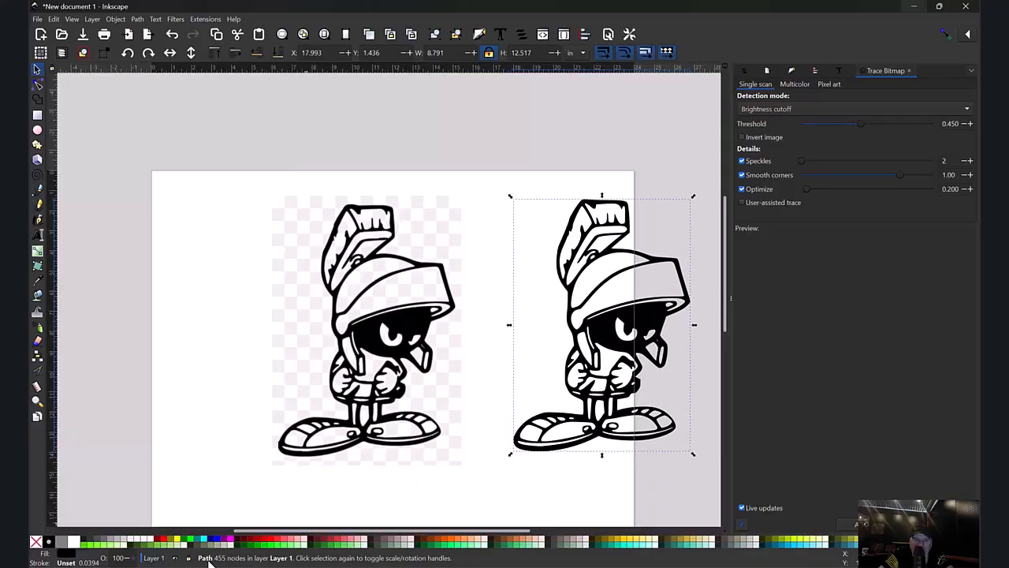
{"action": "left_click", "coordinate": [398, 332]}
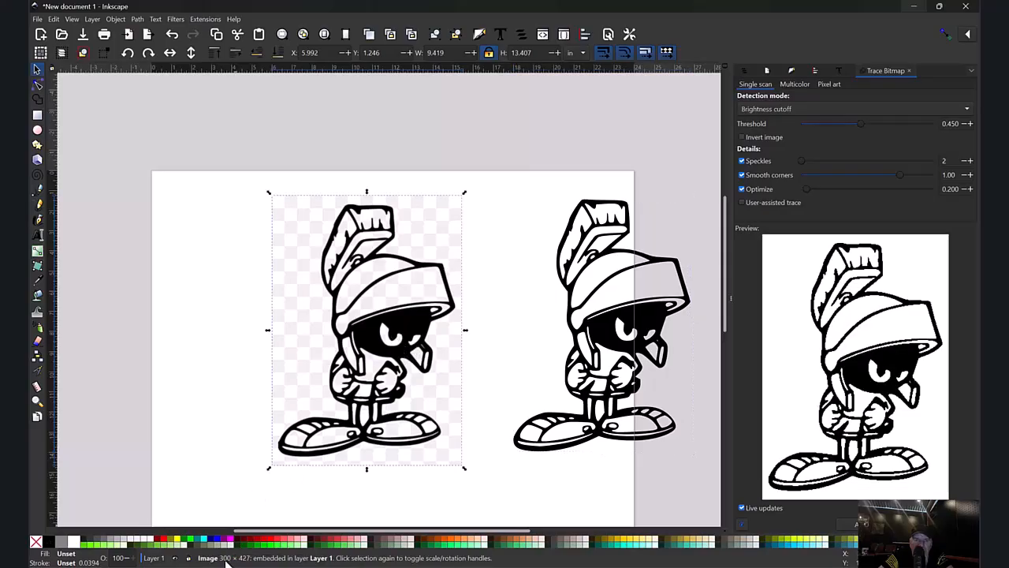
{"action": "left_click", "coordinate": [660, 318]}
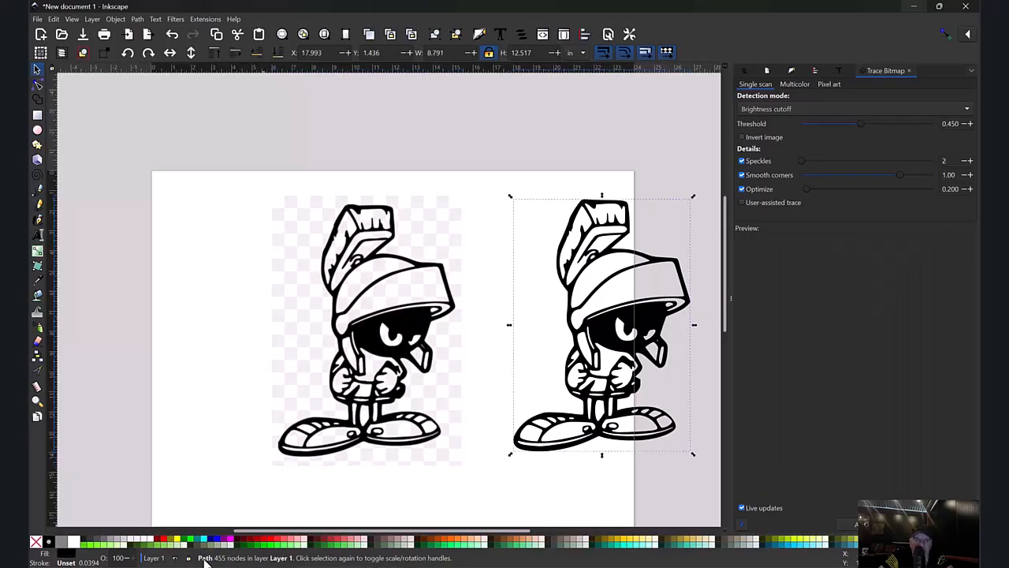
Delete the original bitmap image and move the traced path back fully onto the page.
{"action": "left_click", "coordinate": [386, 293]}
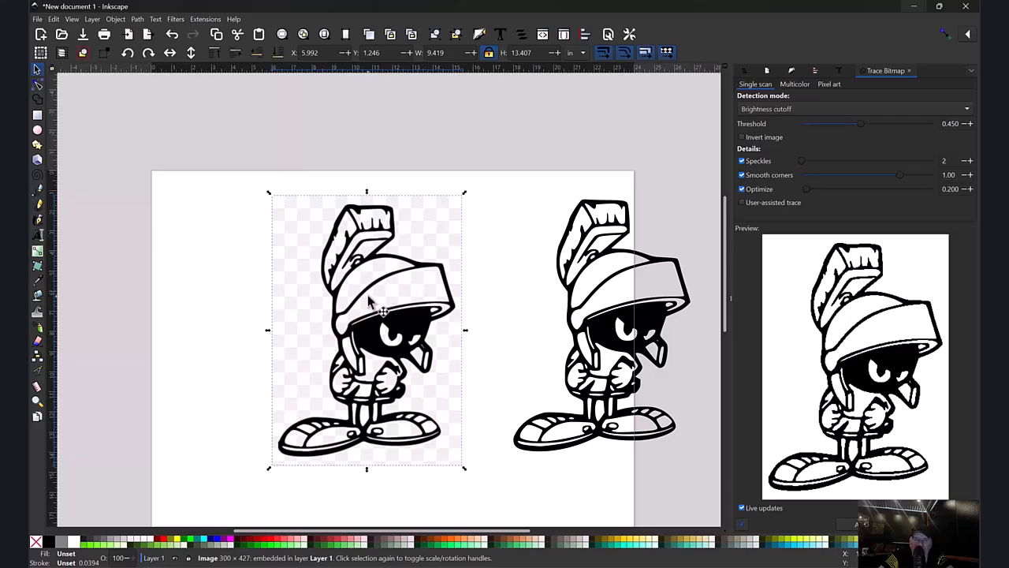
{"action": "key", "text": "Delete"}
{"action": "left_click_drag", "start_coordinate": [648, 335], "coordinate": [365, 329]}
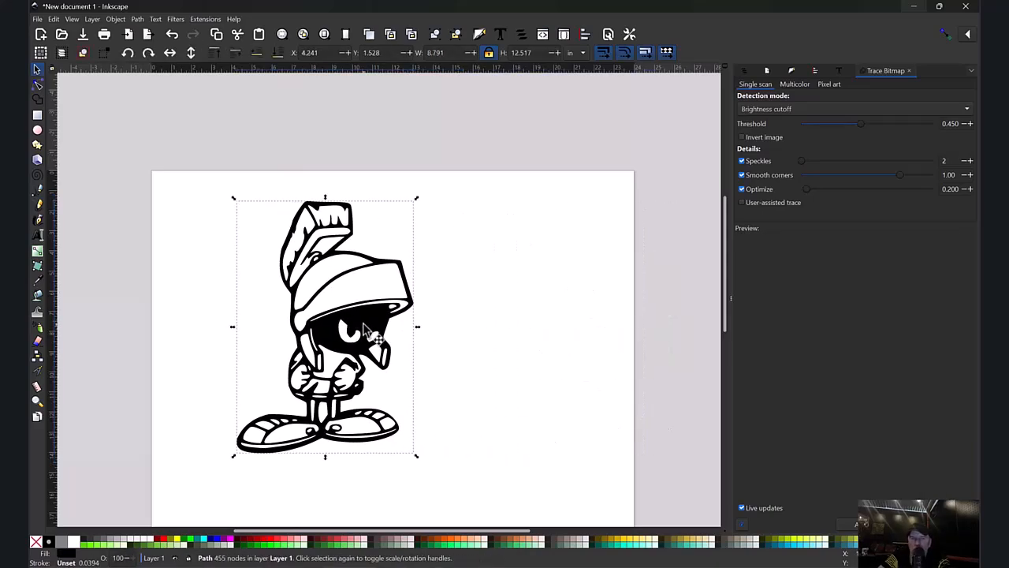
Enlarge the traced character to about 14.8 by 21.0 inches so it fills most of the page.
{"action": "key", "text": "minus"}
{"action": "key", "text": "minus"}
{"action": "left_click_drag", "start_coordinate": [405, 381], "coordinate": [467, 462]}
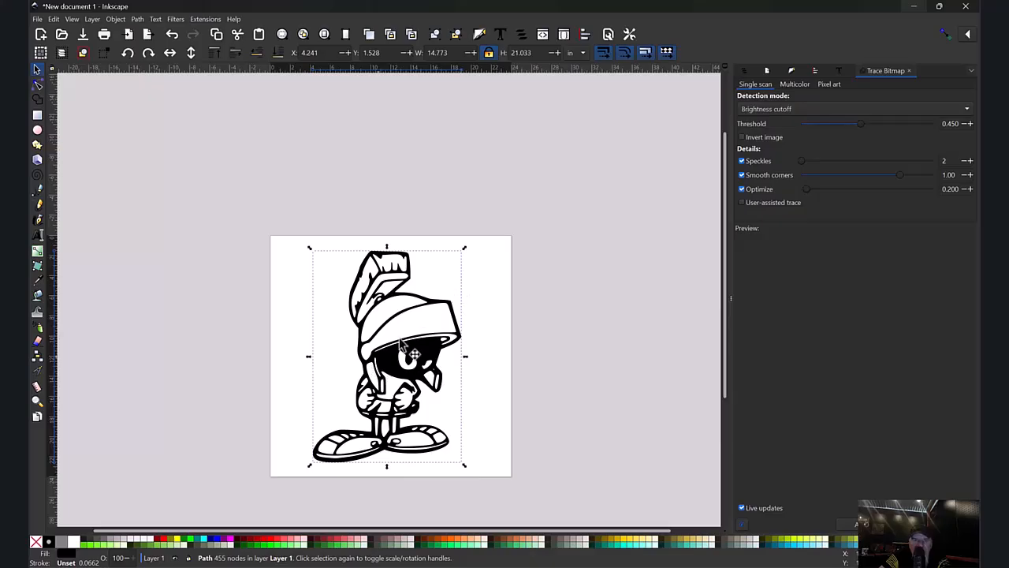
Round the pupil curve of the larger eye by deleting its bottom node and adjusting the neighbouring node's handle.
{"action": "left_click", "coordinate": [37, 400]}
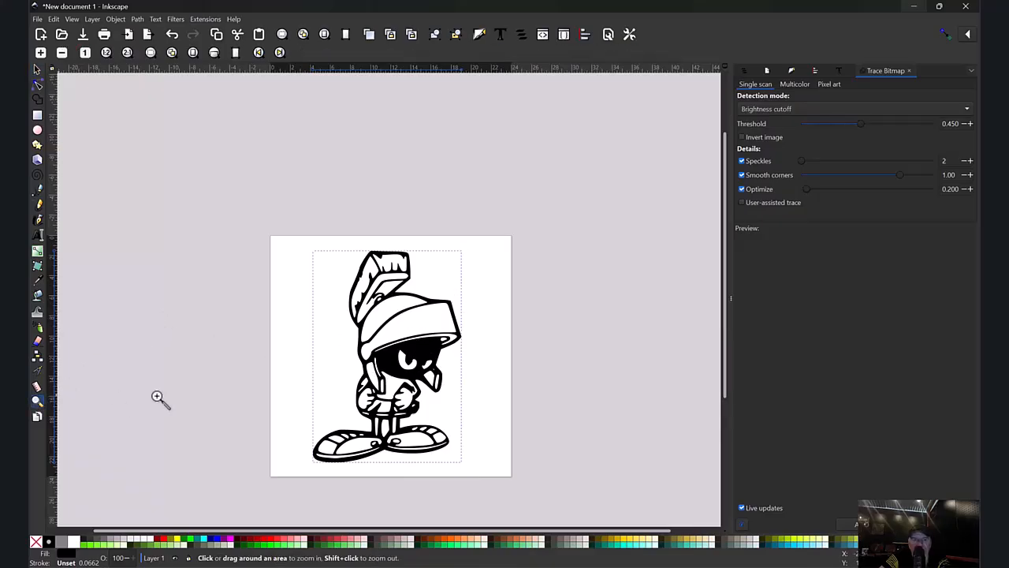
{"action": "left_click_drag", "start_coordinate": [312, 306], "coordinate": [496, 426]}
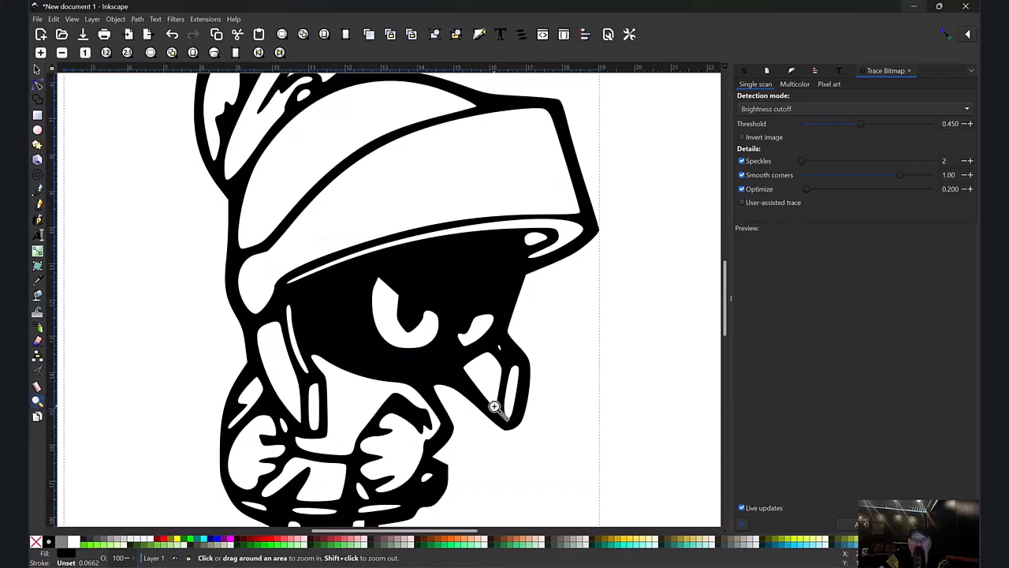
{"action": "left_click_drag", "start_coordinate": [214, 248], "coordinate": [590, 361]}
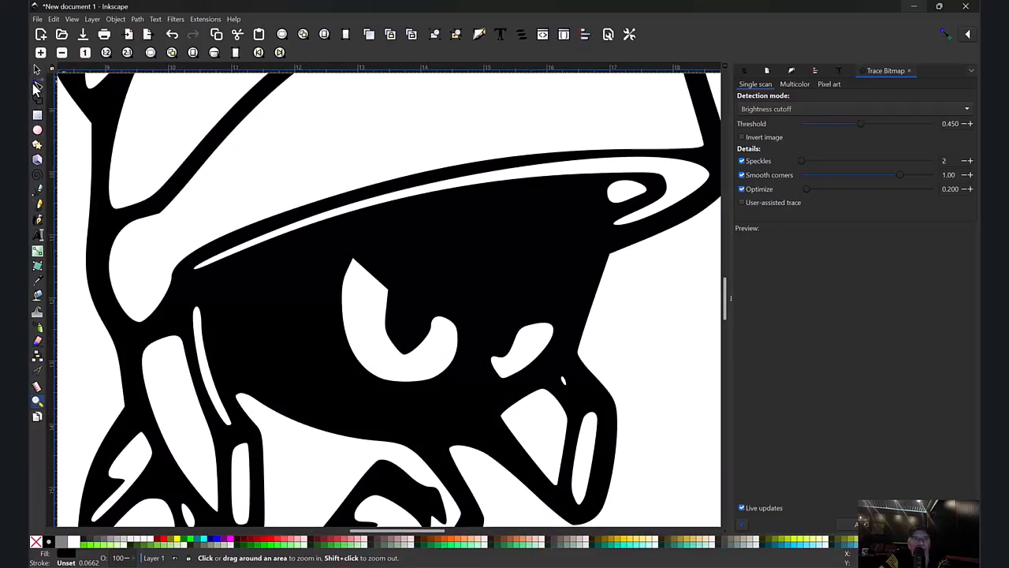
{"action": "left_click", "coordinate": [37, 85]}
{"action": "left_click_drag", "start_coordinate": [374, 330], "coordinate": [419, 367]}
{"action": "key", "text": "Delete"}
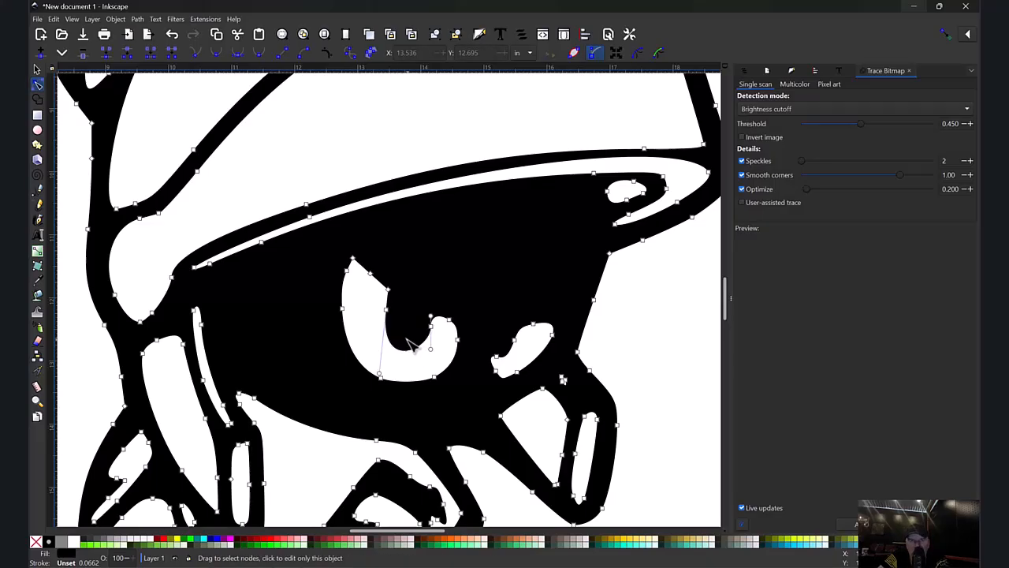
{"action": "left_click_drag", "start_coordinate": [431, 350], "coordinate": [424, 351]}
Smooth the inner curve of the smaller eye by adjusting the handle of its inner-edge node, then deselect the path.
{"action": "left_click", "coordinate": [514, 339]}
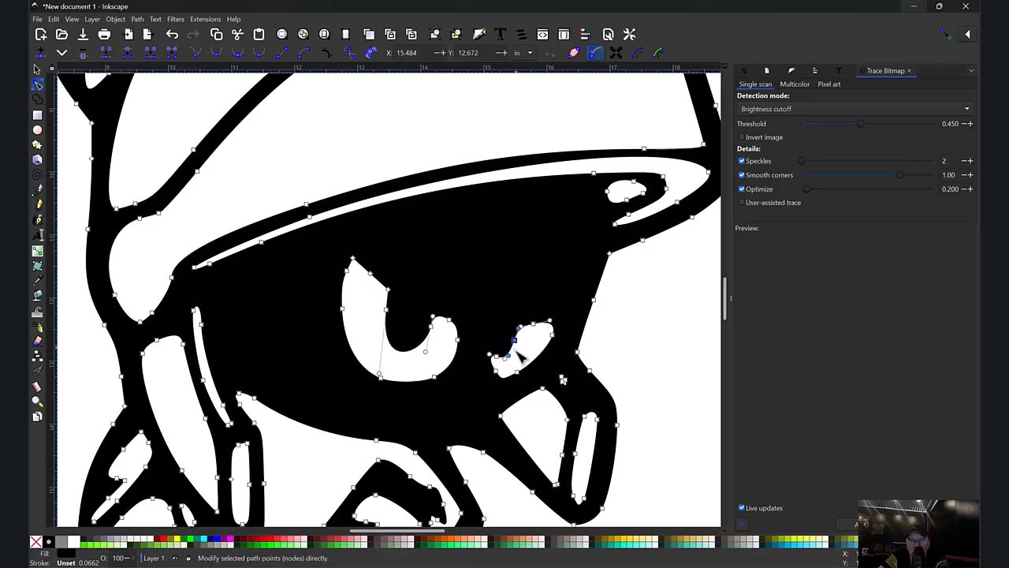
{"action": "left_click_drag", "start_coordinate": [509, 355], "coordinate": [517, 355]}
{"action": "left_click", "coordinate": [435, 348]}
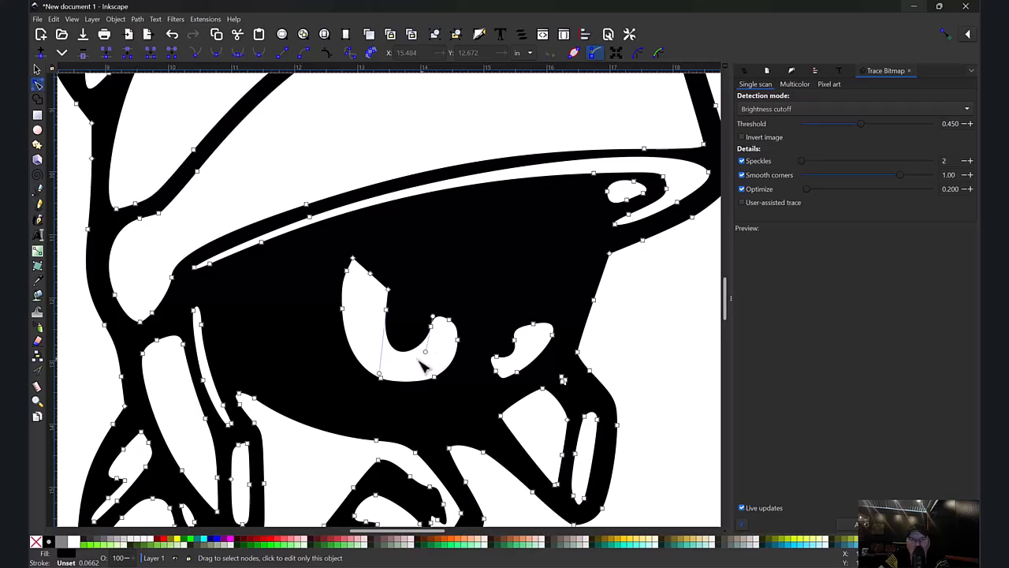
{"action": "key", "text": "minus"}
{"action": "key", "text": "minus"}
{"action": "left_click", "coordinate": [619, 320]}
{"action": "key", "text": "minus"}
{"action": "key", "text": "minus"}
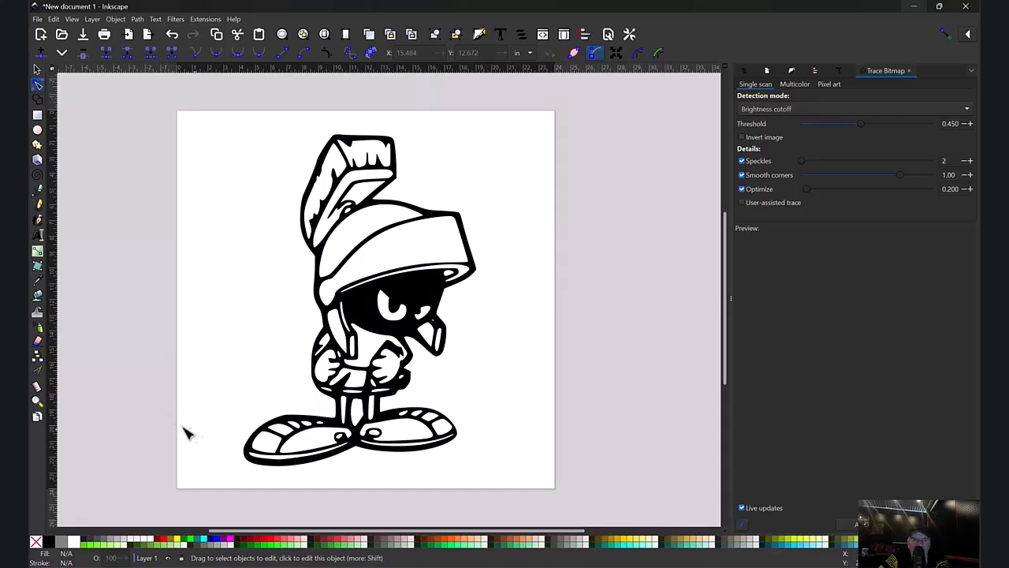
Remove the thin white sole stripe from the left shoe by deleting all of its nodes.
{"action": "left_click", "coordinate": [37, 401]}
{"action": "left_click_drag", "start_coordinate": [226, 434], "coordinate": [415, 477]}
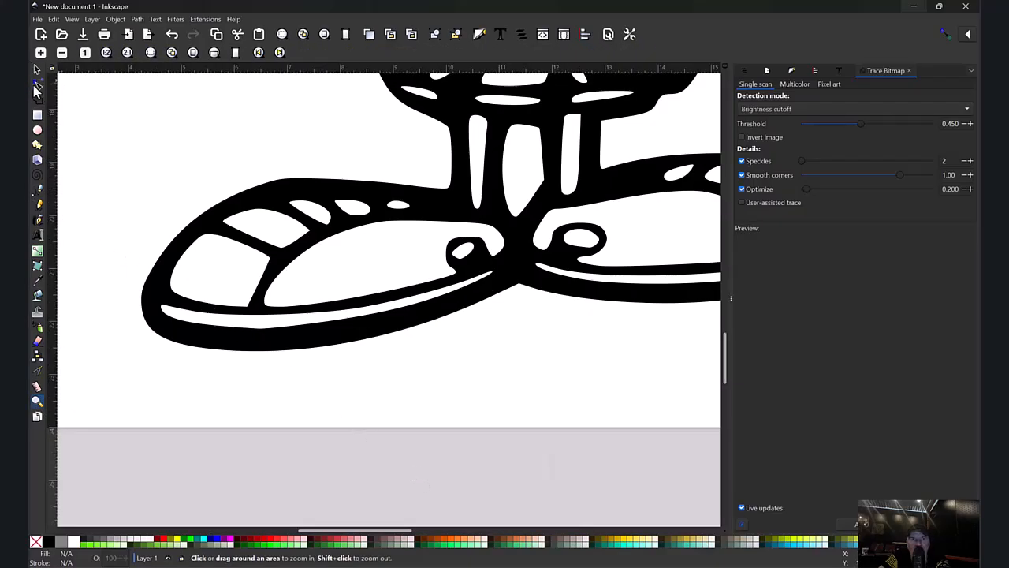
{"action": "left_click", "coordinate": [36, 87]}
{"action": "left_click", "coordinate": [150, 290]}
{"action": "left_click_drag", "start_coordinate": [194, 322], "coordinate": [337, 333]}
{"action": "key", "text": "Delete"}
{"action": "key", "text": "Delete"}
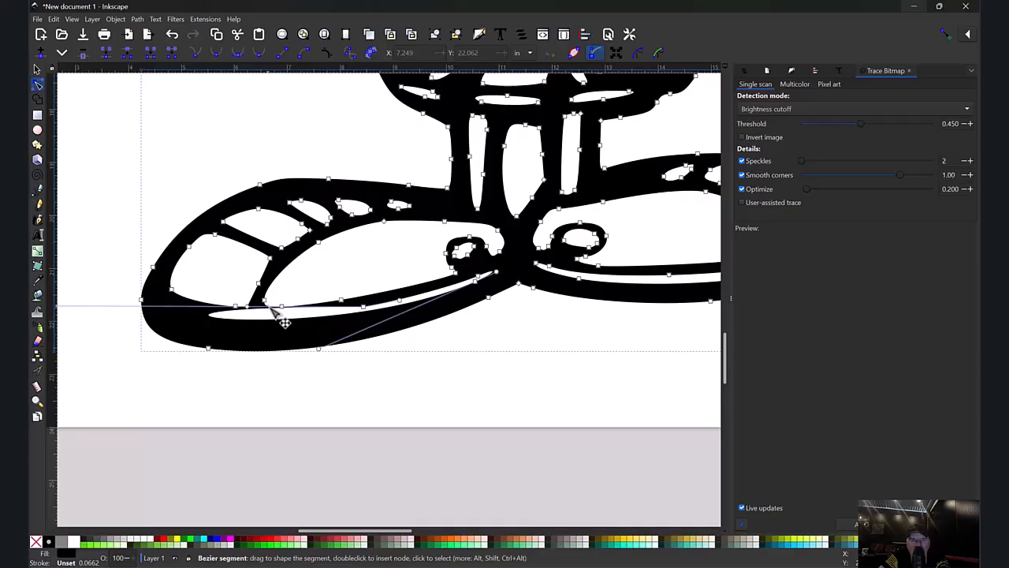
{"action": "left_click_drag", "start_coordinate": [281, 308], "coordinate": [287, 309]}
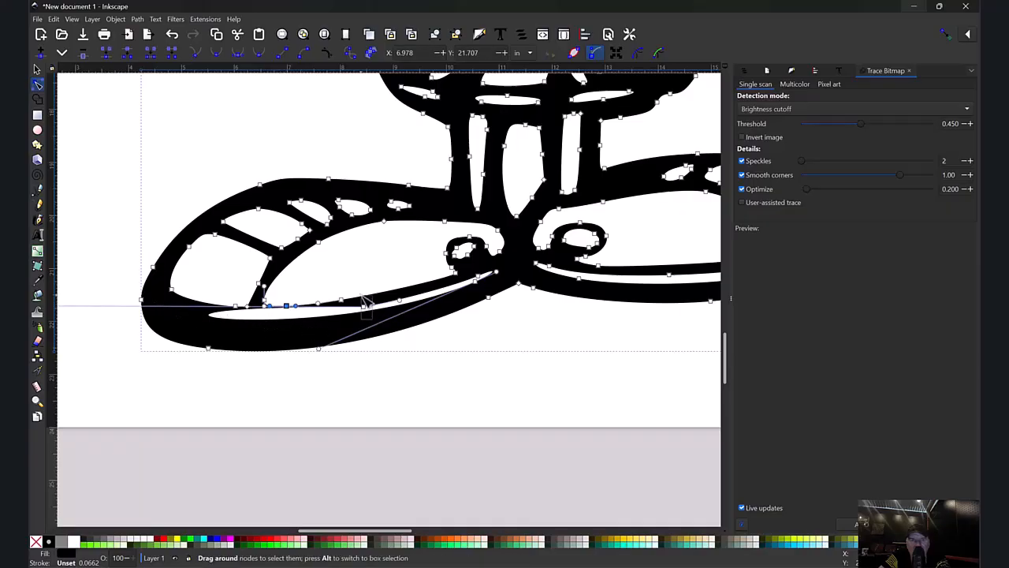
{"action": "left_click_drag", "start_coordinate": [369, 309], "coordinate": [402, 306]}
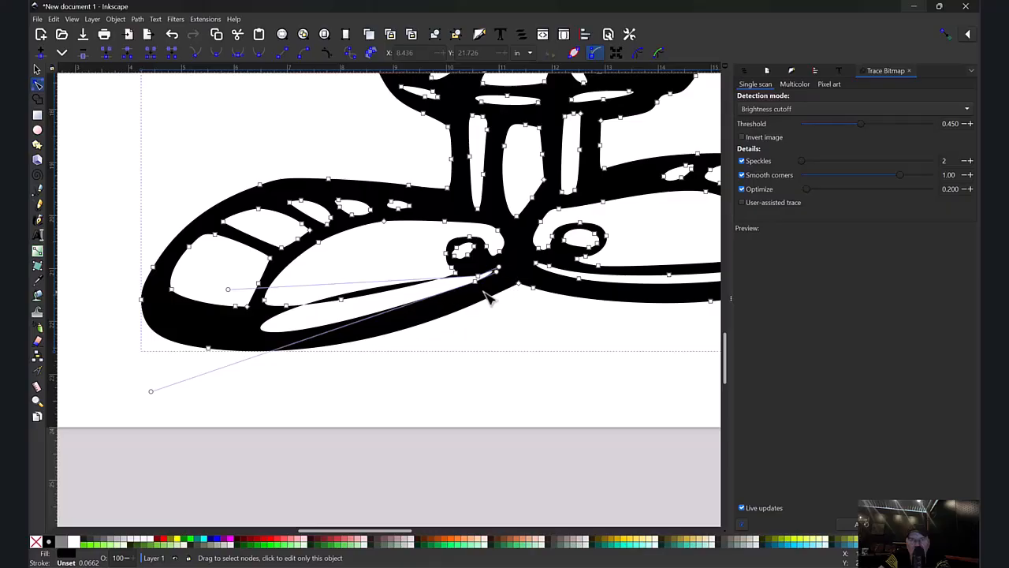
{"action": "key", "text": "Delete"}
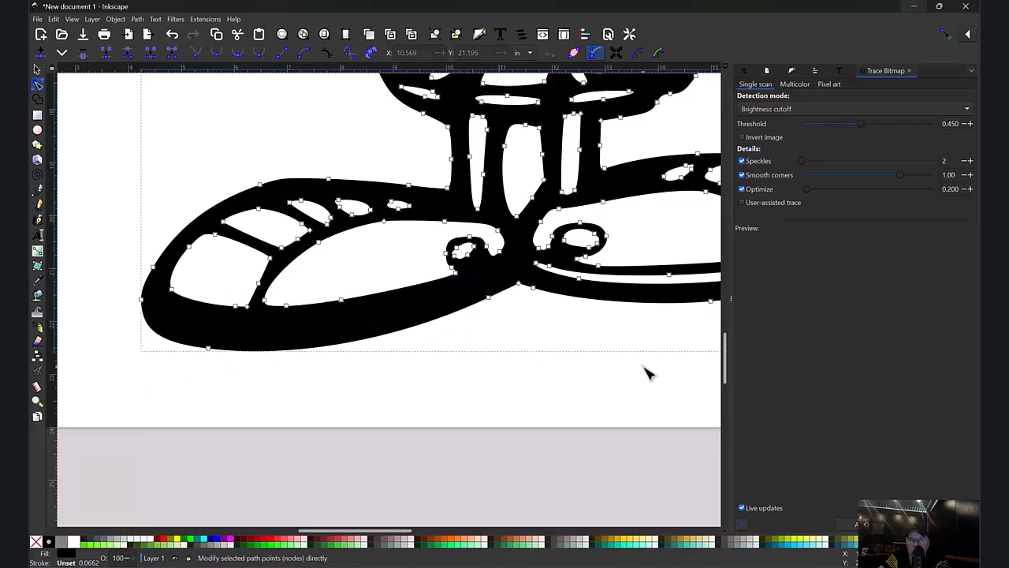
Remove the thin white sole stripe from the right shoe by deleting all of its nodes, then deselect the path.
{"action": "left_click_drag", "start_coordinate": [527, 260], "coordinate": [592, 284]}
{"action": "key", "text": "Delete"}
{"action": "key", "text": "Delete"}
{"action": "left_click_drag", "start_coordinate": [651, 252], "coordinate": [678, 291]}
{"action": "key", "text": "Delete"}
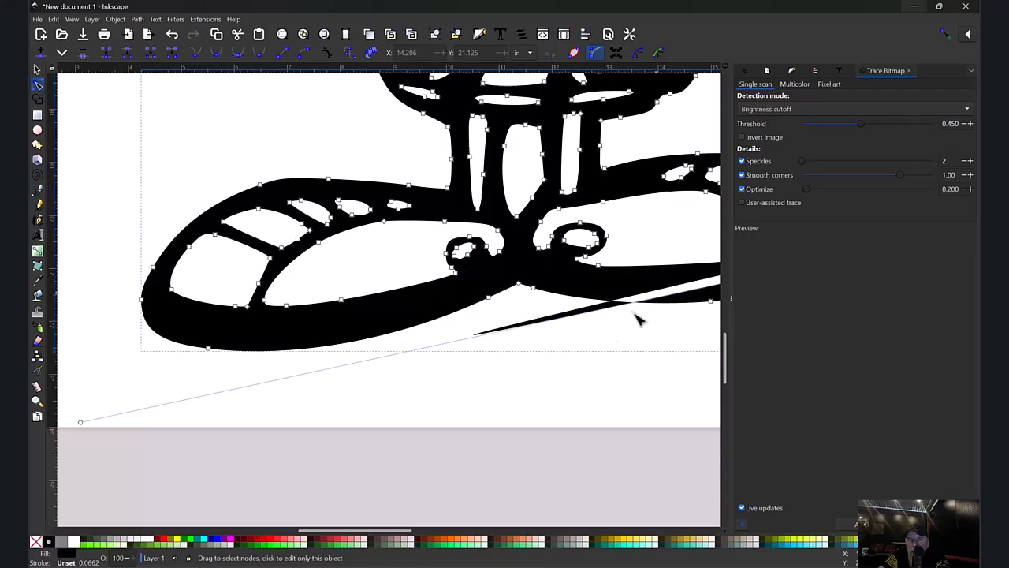
{"action": "left_click_drag", "start_coordinate": [359, 529], "coordinate": [416, 489]}
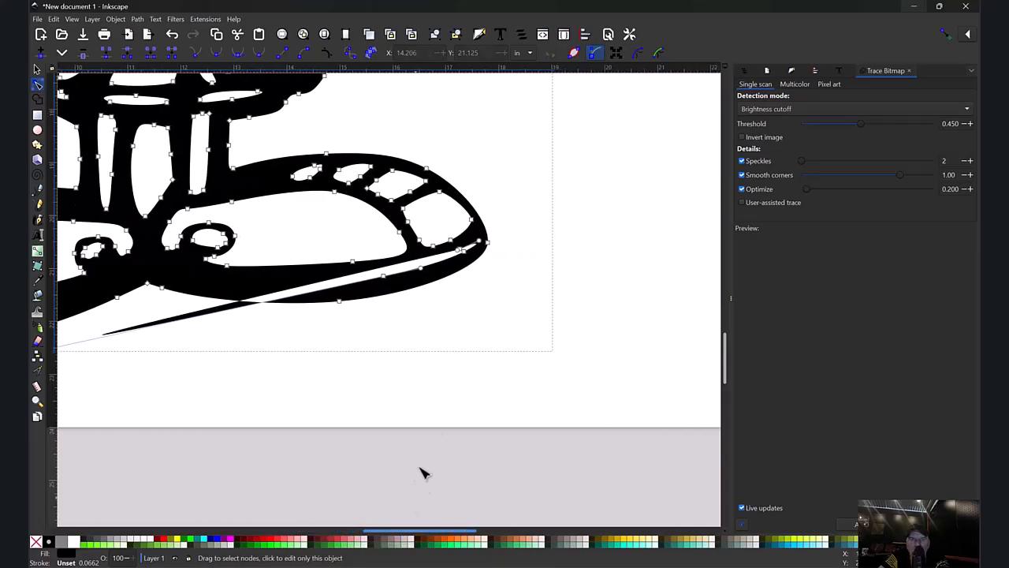
{"action": "left_click", "coordinate": [471, 263]}
{"action": "key", "text": "Delete"}
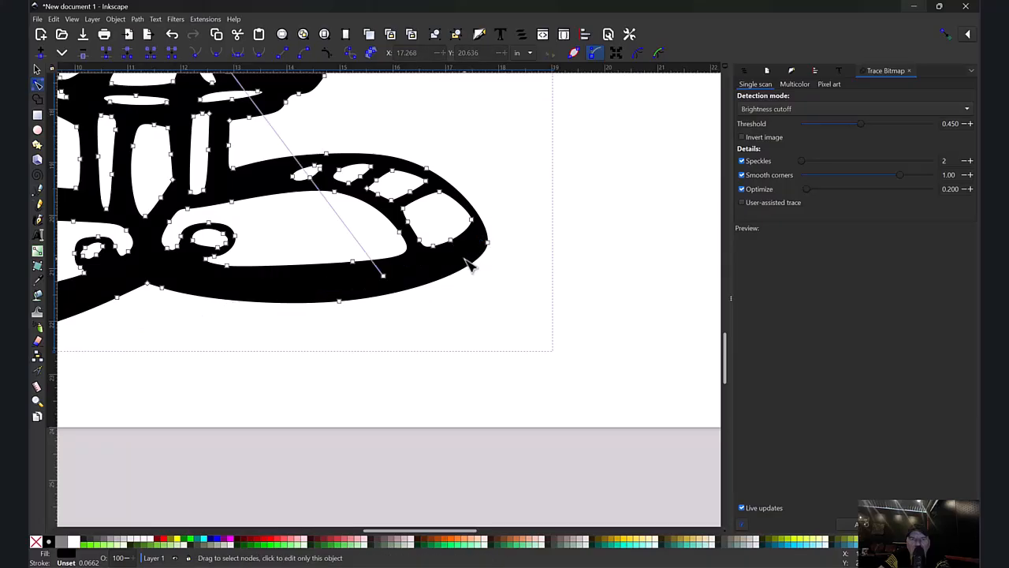
{"action": "key", "text": "Delete"}
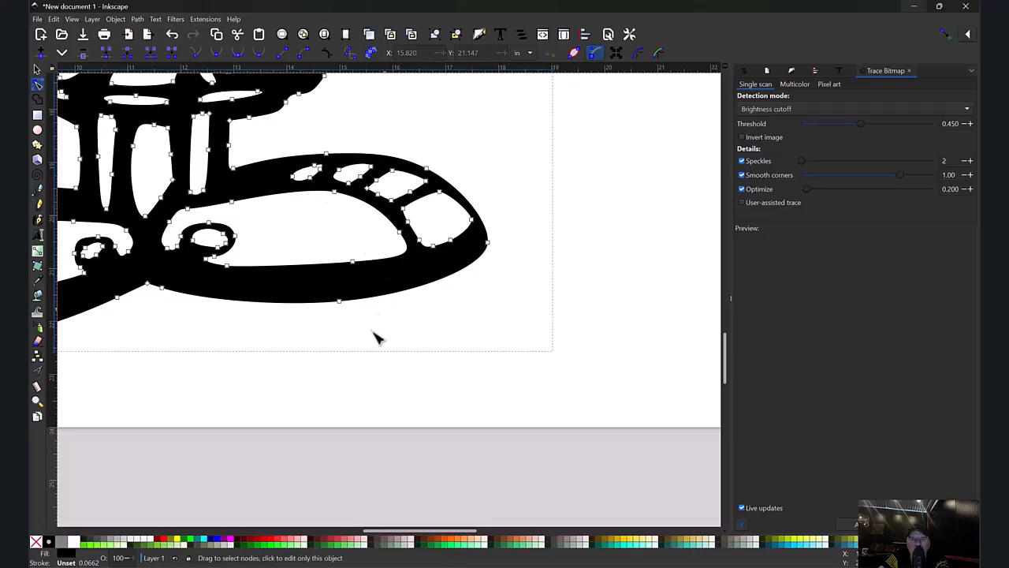
{"action": "key", "text": "minus"}
{"action": "key", "text": "minus"}
{"action": "key", "text": "minus"}
{"action": "left_click", "coordinate": [323, 395]}
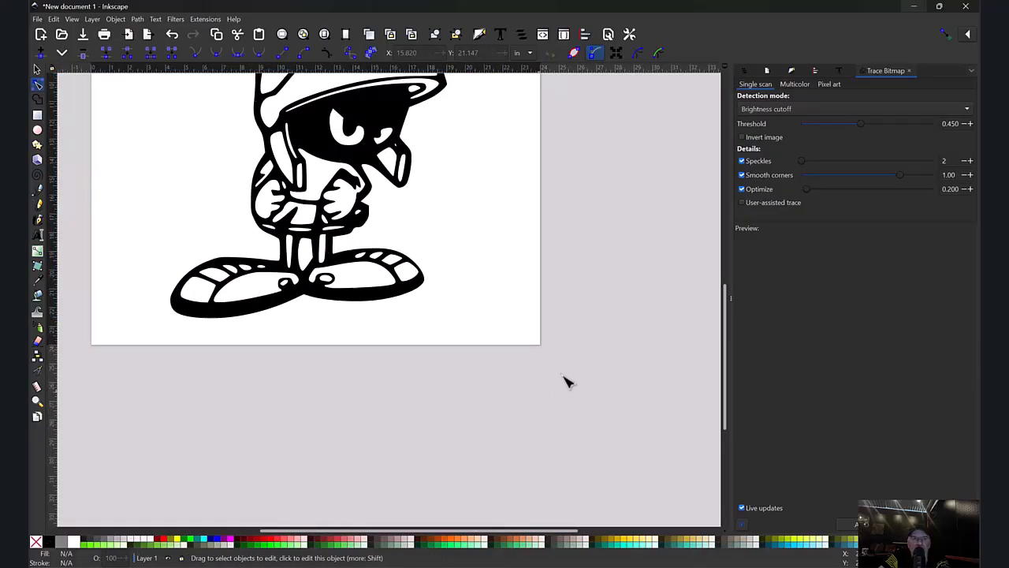
Shrink the character proportionally to about 8.8 by 12.6 inches and place it in the page's upper-left corner.
{"action": "key", "text": "minus"}
{"action": "scroll", "coordinate": [552, 331], "scroll_direction": "up", "scroll_amount": 2}
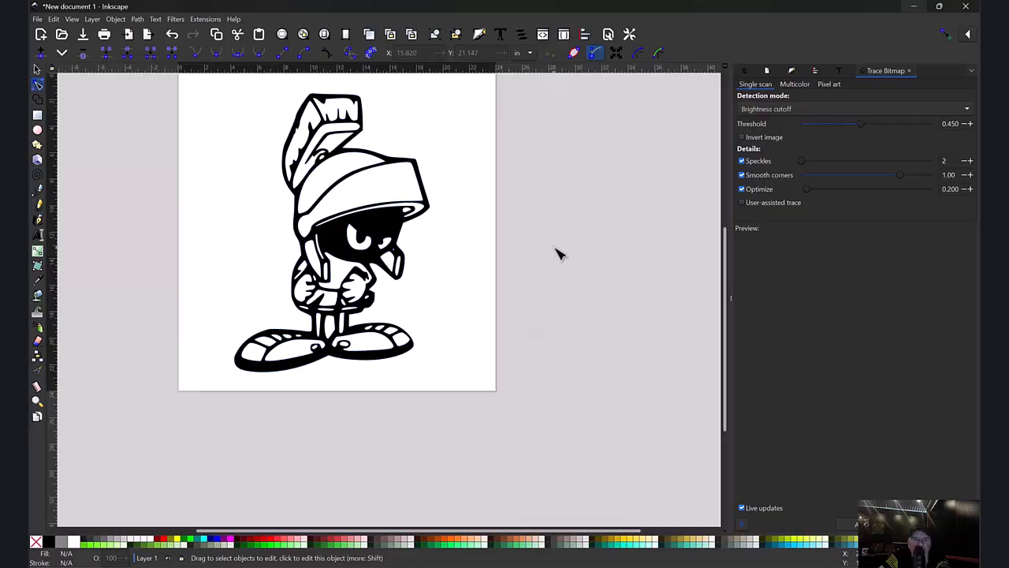
{"action": "scroll", "coordinate": [525, 299], "scroll_direction": "up", "scroll_amount": 2}
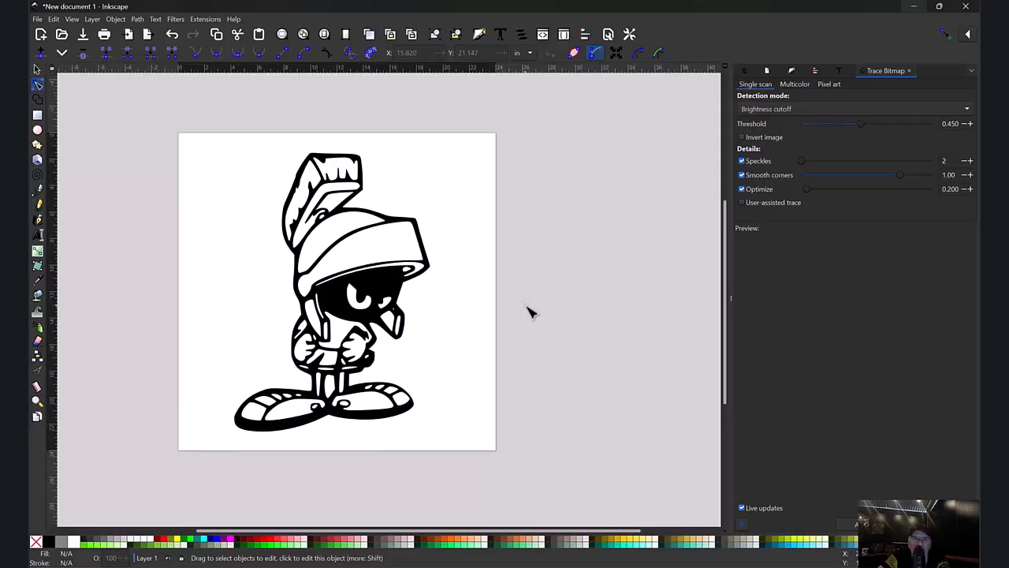
{"action": "left_click", "coordinate": [38, 70]}
{"action": "mouse_move", "coordinate": [379, 279]}
{"action": "left_mouse_down"}
{"action": "mouse_move", "coordinate": [358, 268]}
{"action": "mouse_move", "coordinate": [367, 272]}
{"action": "left_mouse_up"}
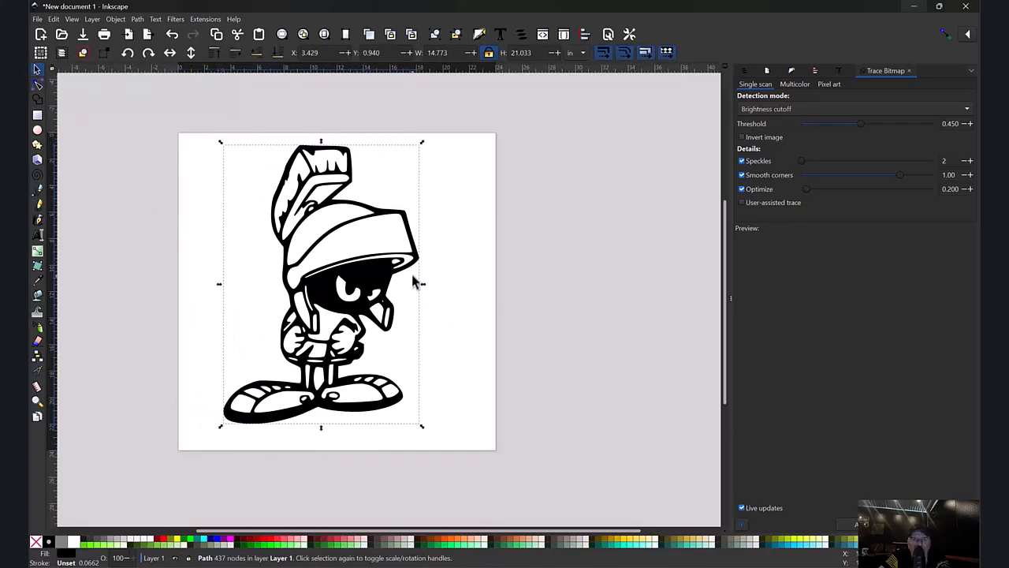
{"action": "left_click_drag", "start_coordinate": [421, 428], "coordinate": [343, 314]}
{"action": "left_click_drag", "start_coordinate": [331, 229], "coordinate": [294, 225]}
{"action": "left_click", "coordinate": [379, 340]}
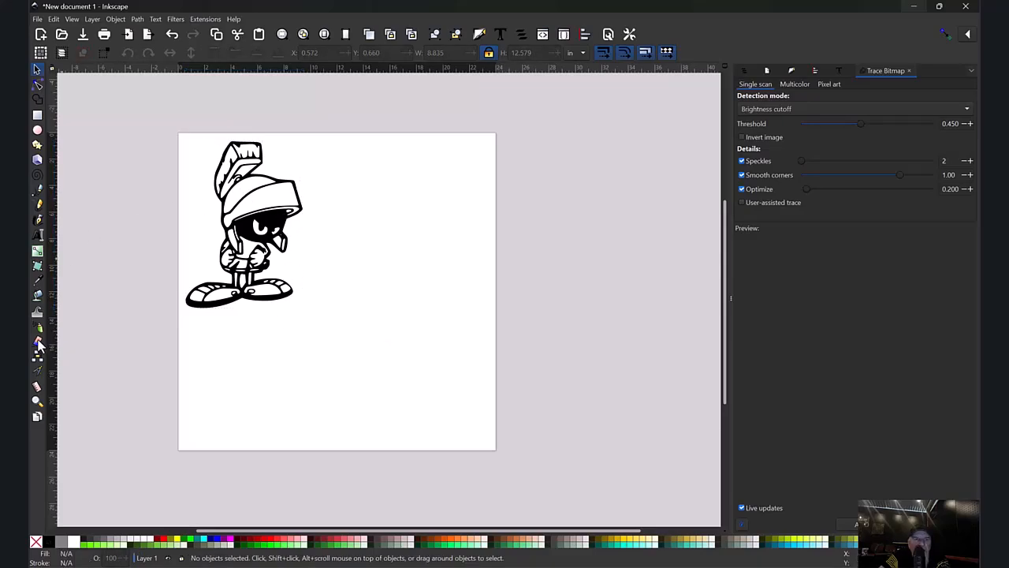
Draw a circle about 0.1 inch in diameter across the narrow black bridge beside the face's long slit to gauge its width.
{"action": "left_click", "coordinate": [36, 403]}
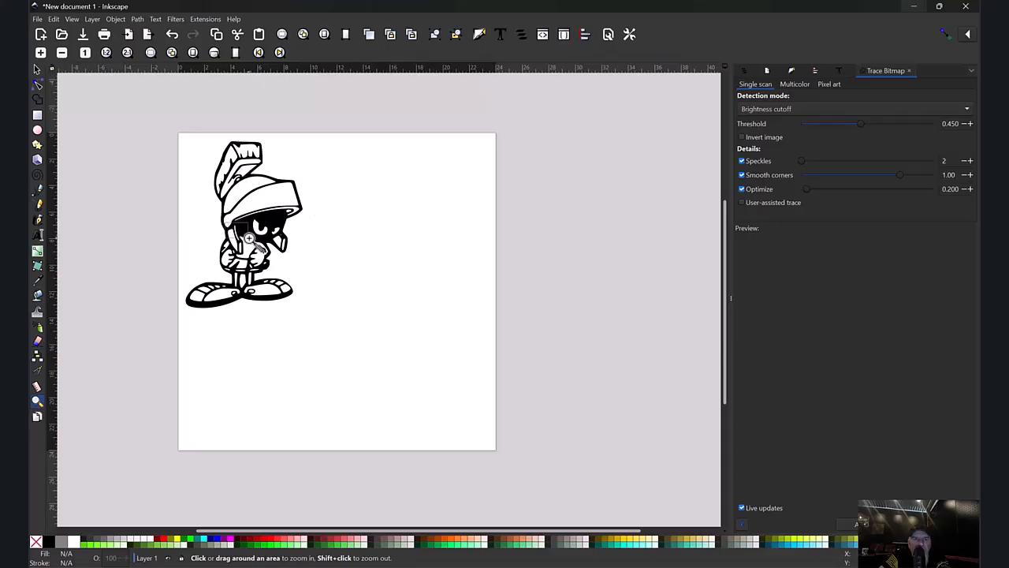
{"action": "left_click_drag", "start_coordinate": [233, 226], "coordinate": [248, 248]}
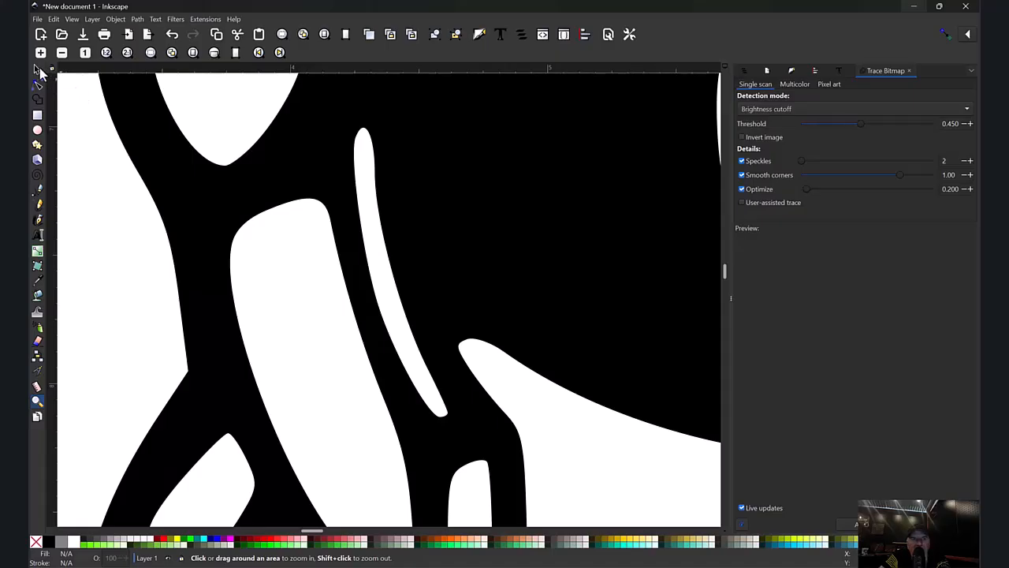
{"action": "left_click", "coordinate": [38, 70]}
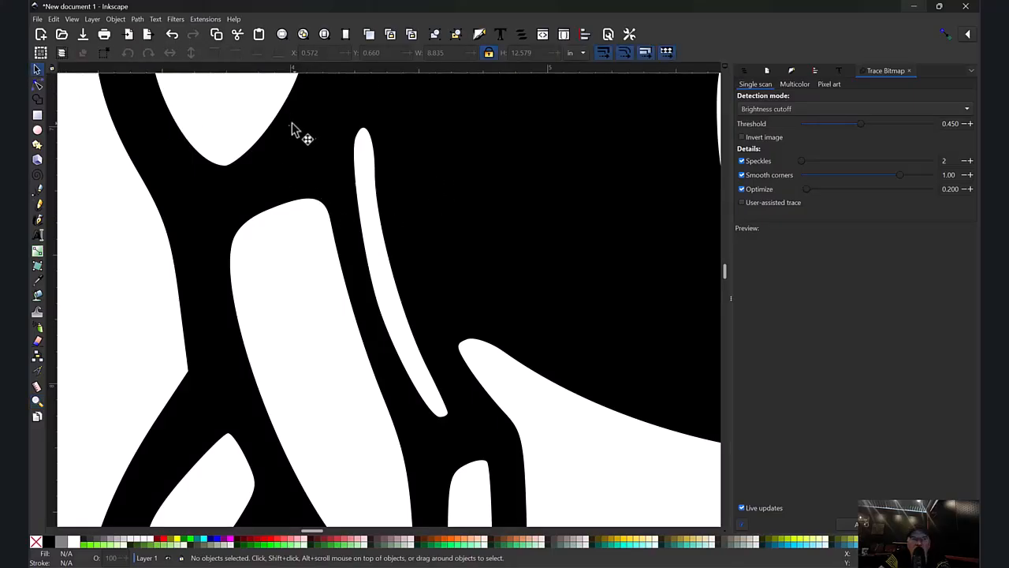
{"action": "left_click", "coordinate": [37, 130]}
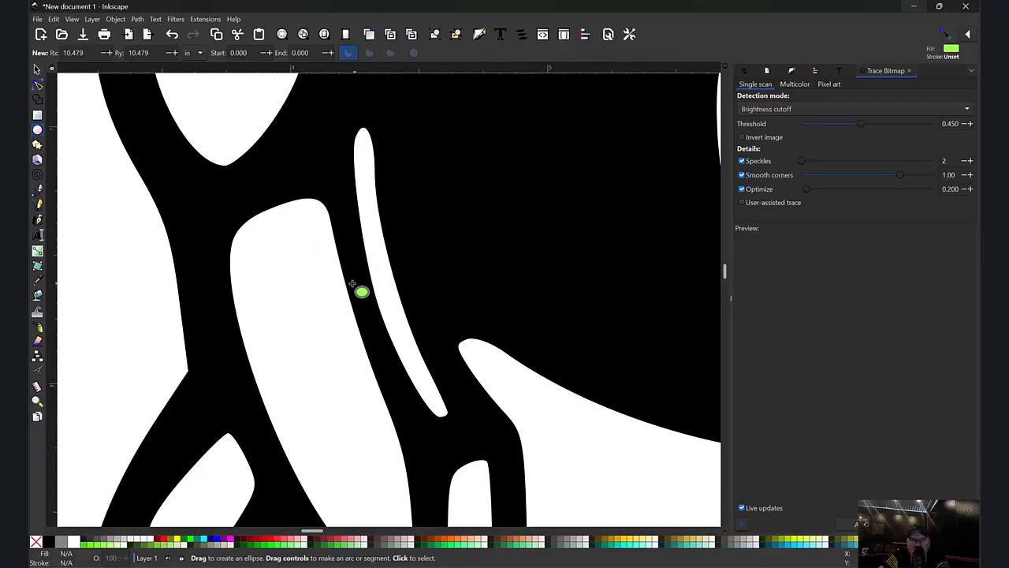
{"action": "left_click_drag", "start_coordinate": [346, 272], "coordinate": [373, 301]}
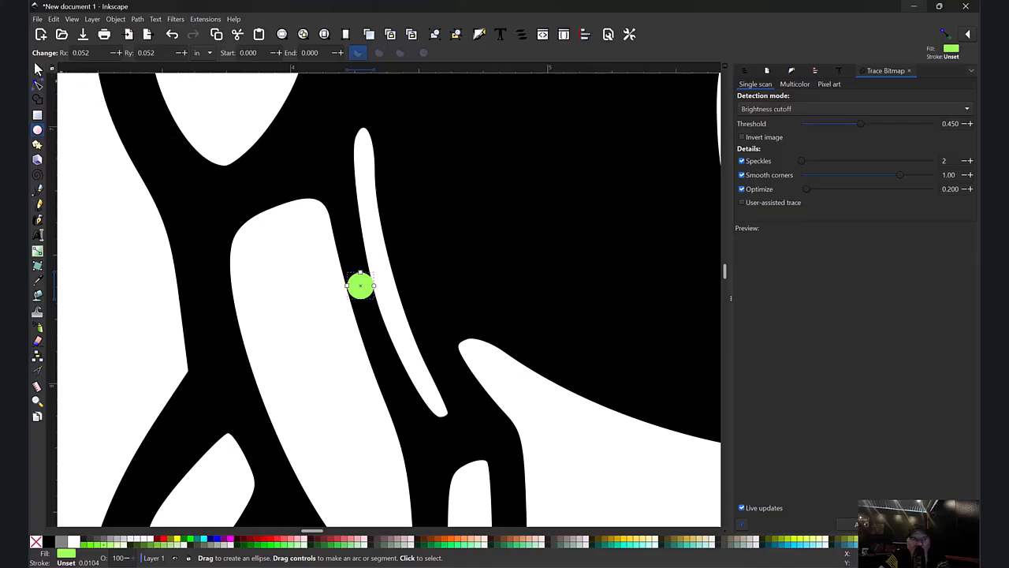
{"action": "left_click", "coordinate": [36, 70]}
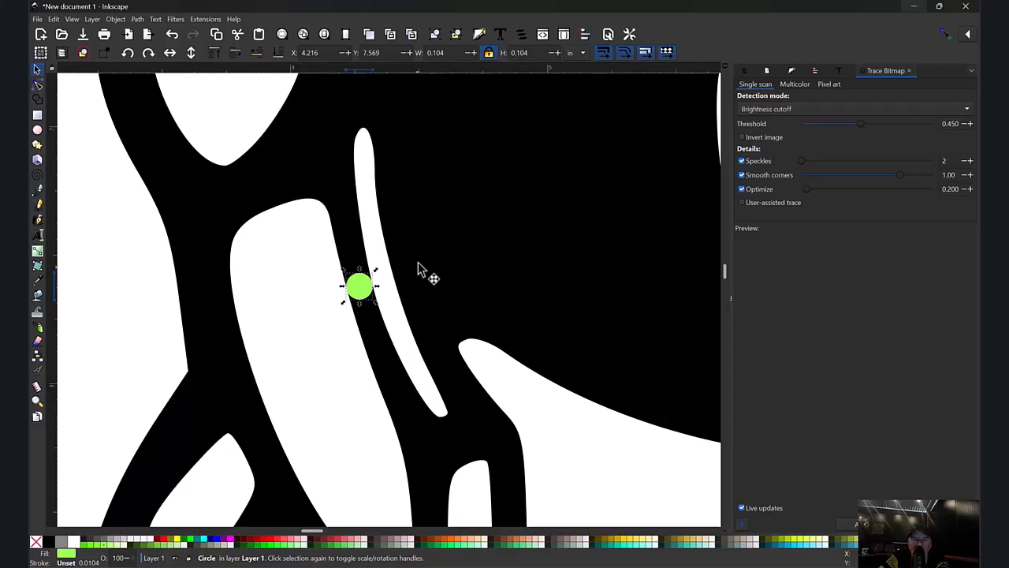
Delete the gauge circle from the narrow bridge beside the face.
{"action": "key", "text": "Escape"}
{"action": "left_click", "coordinate": [370, 295]}
{"action": "key", "text": "Delete"}
Enlarge the character proportionally to about 11.5 by 16.4 inches and move it near the middle of the page.
{"action": "scroll", "coordinate": [320, 292], "scroll_direction": "down", "scroll_amount": 6, "text": "ctrl"}
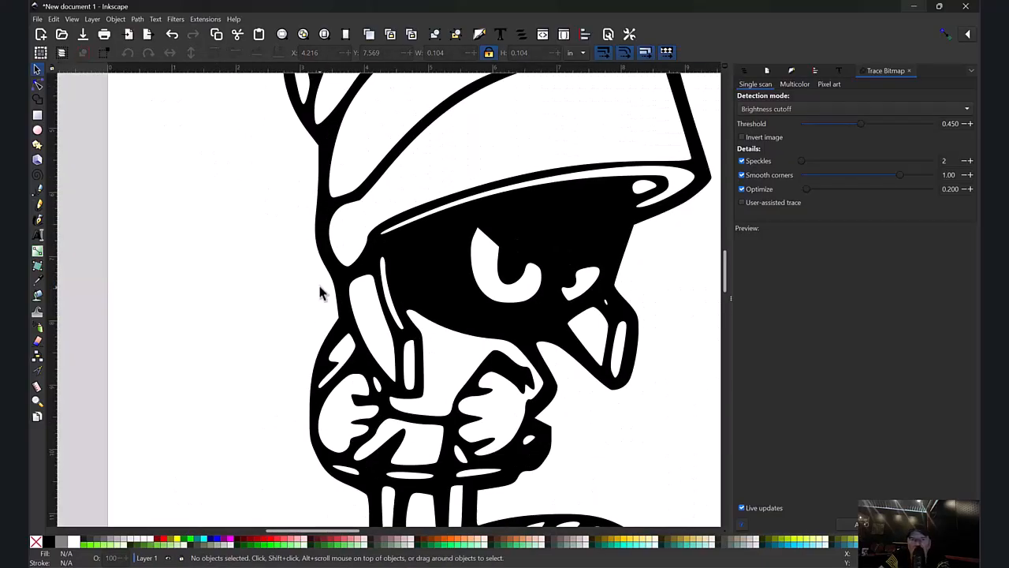
{"action": "scroll", "coordinate": [389, 300], "scroll_direction": "down", "scroll_amount": 2, "text": "ctrl"}
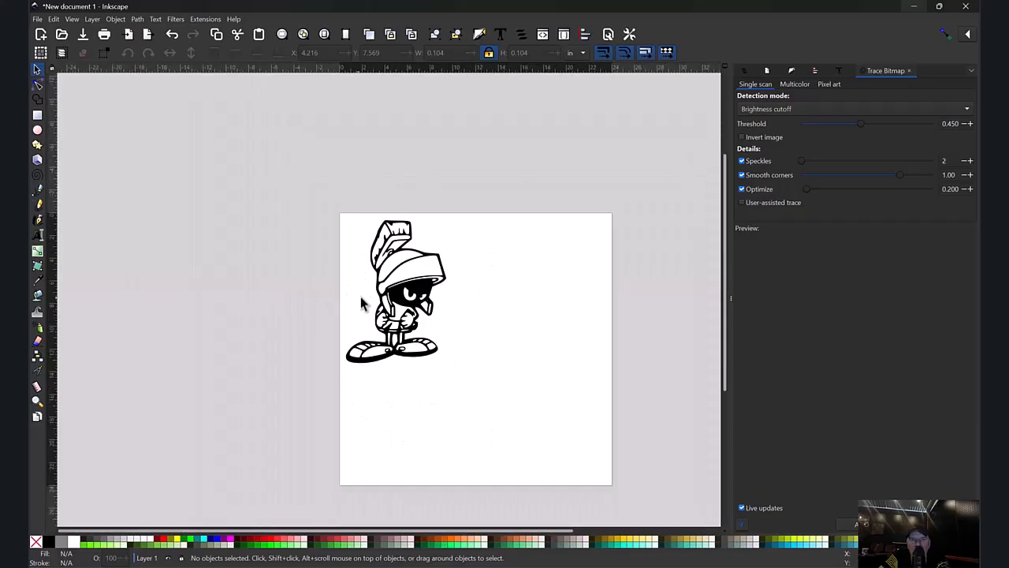
{"action": "left_click", "coordinate": [432, 300]}
{"action": "left_click_drag", "start_coordinate": [451, 369], "coordinate": [482, 411]}
{"action": "left_click_drag", "start_coordinate": [429, 335], "coordinate": [503, 357]}
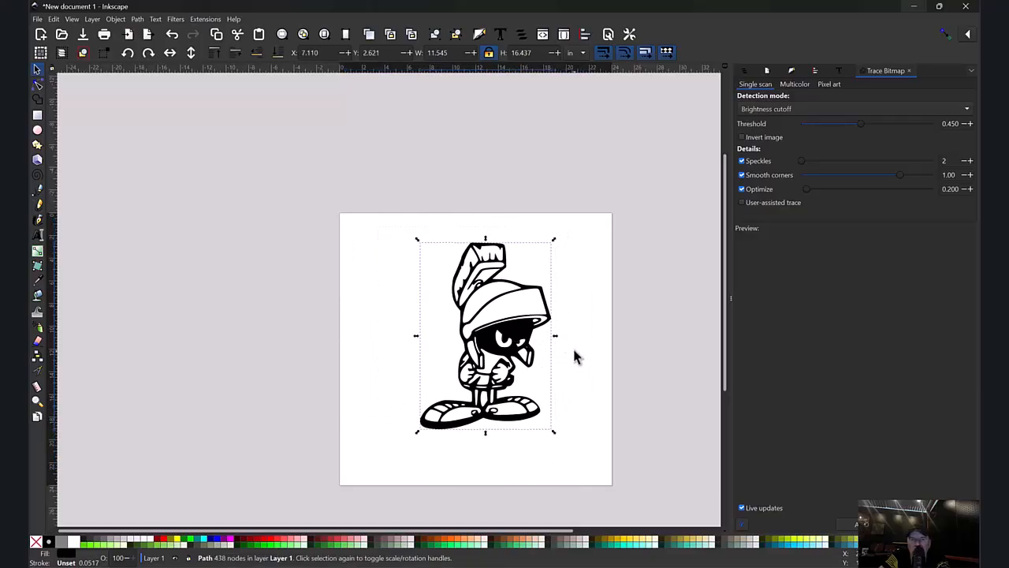